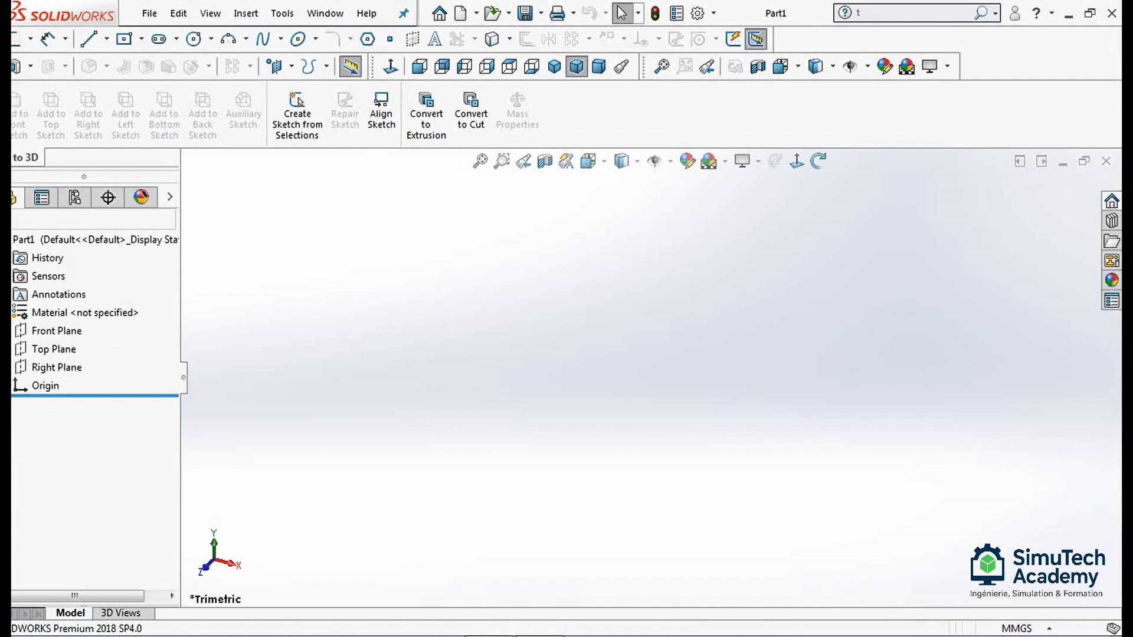
left_click(149, 13)
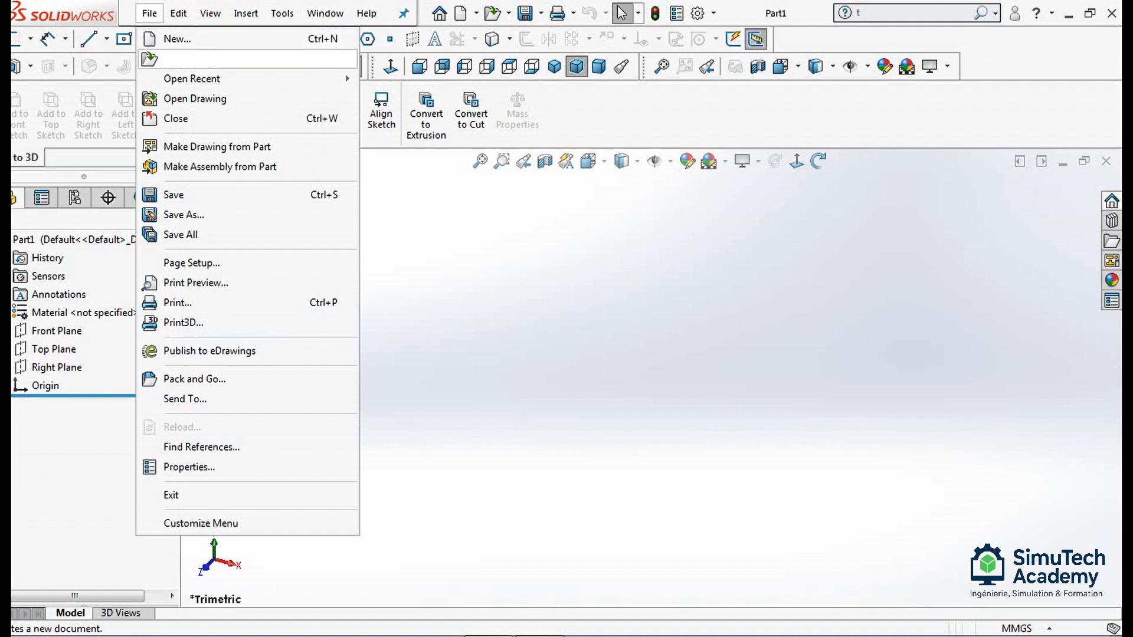
left_click(173, 195)
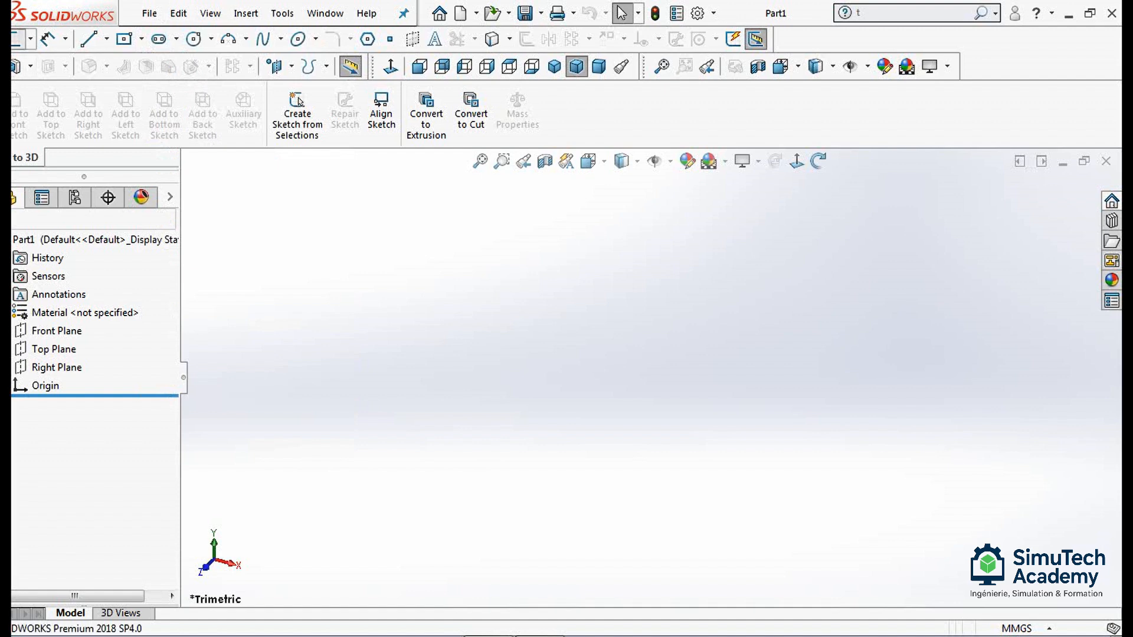
- Sketch a center rectangle about 82 mm wide and 72 mm high on the Front Plane, centered on the origin
left_click(17, 40)
left_click(519, 255)
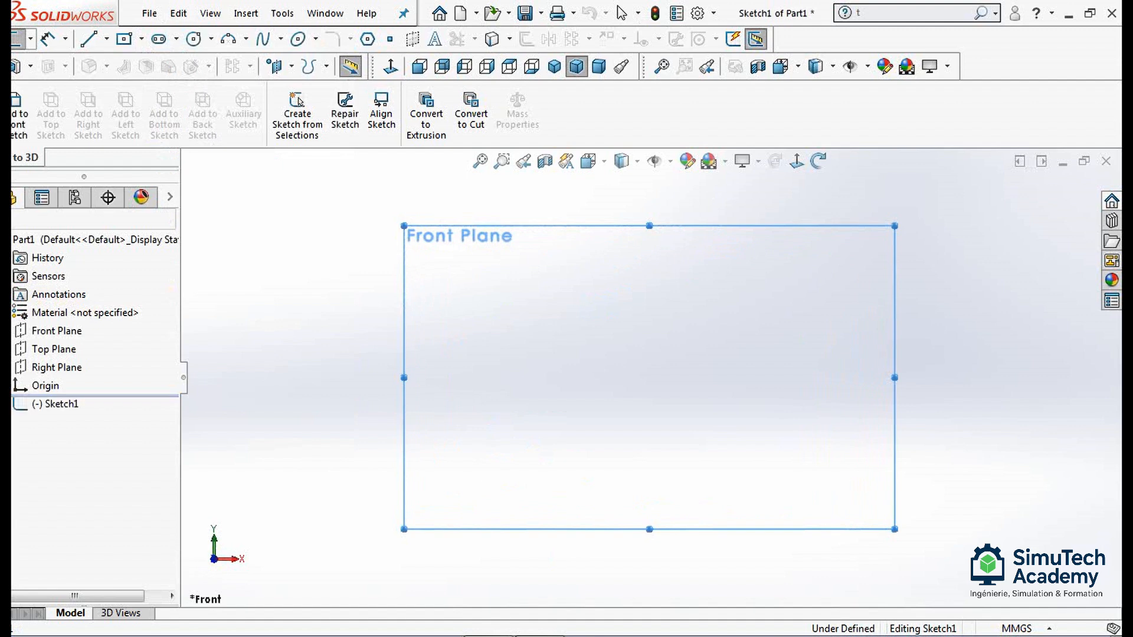
left_click(124, 39)
left_click(650, 378)
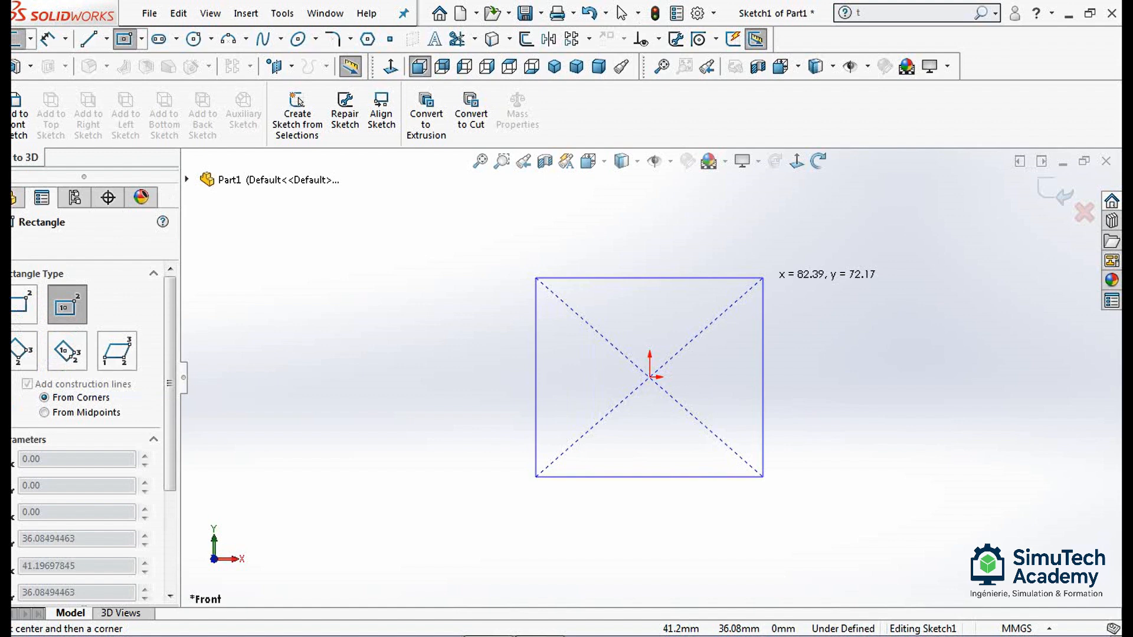
left_click(763, 278)
- Dimension the rectangle's upper edge and set its length to 300 mm
left_click(48, 39)
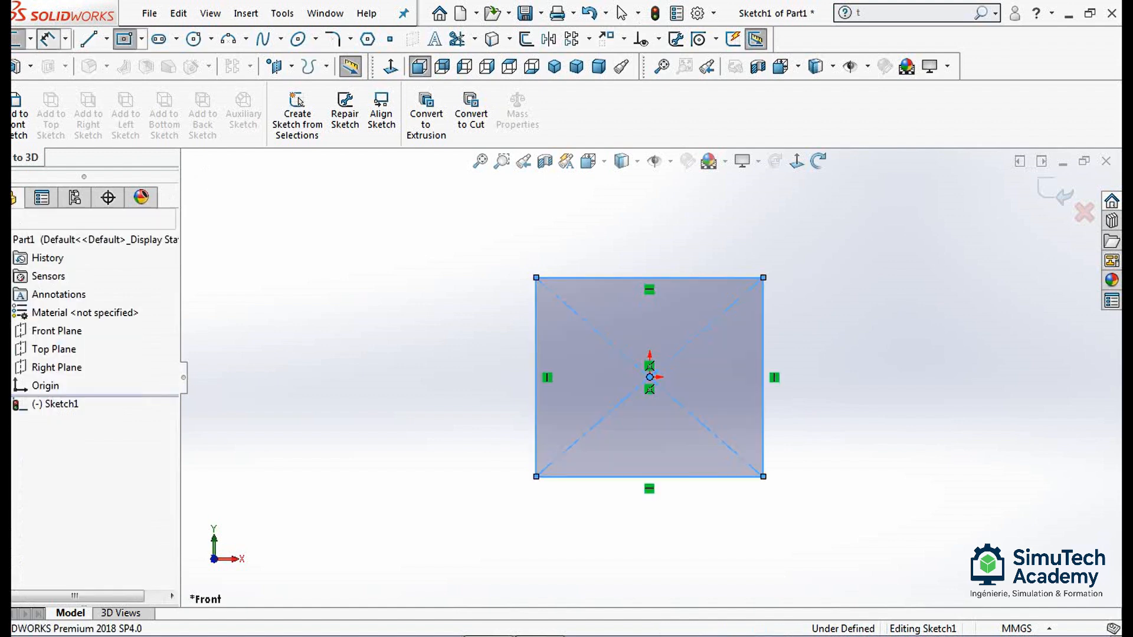
left_click(584, 278)
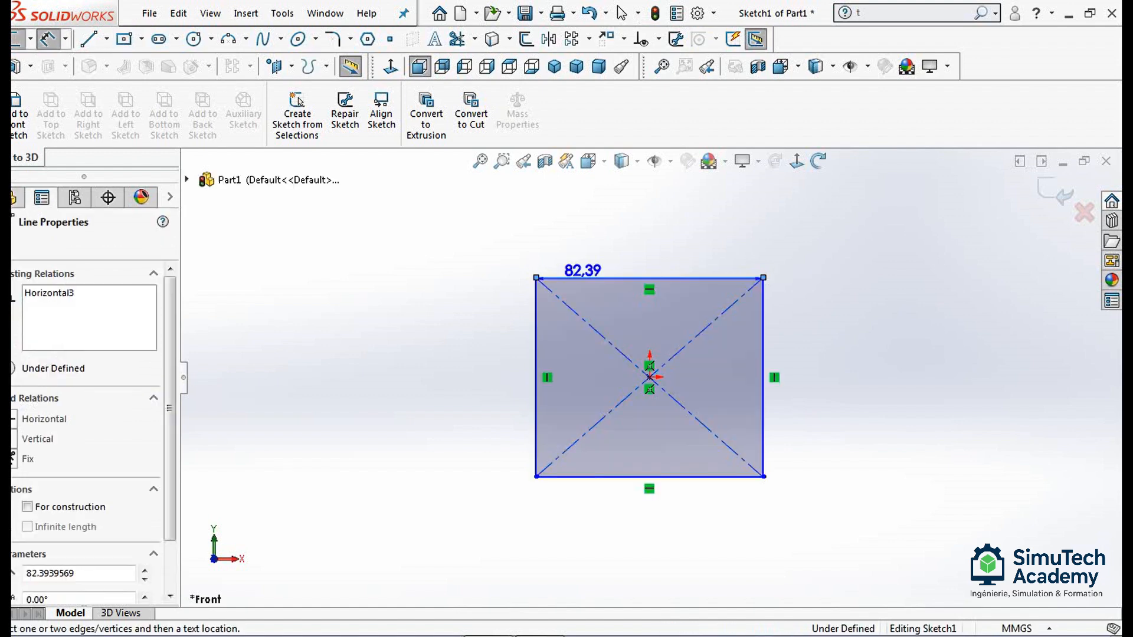
left_click(598, 233)
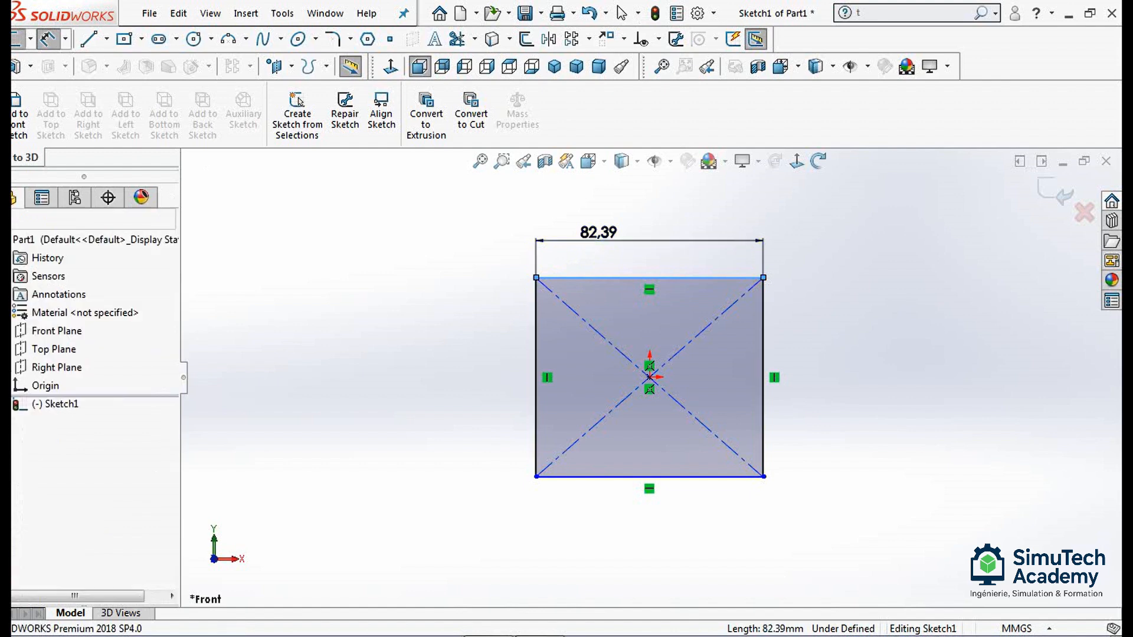
double_click(598, 232)
type("300")
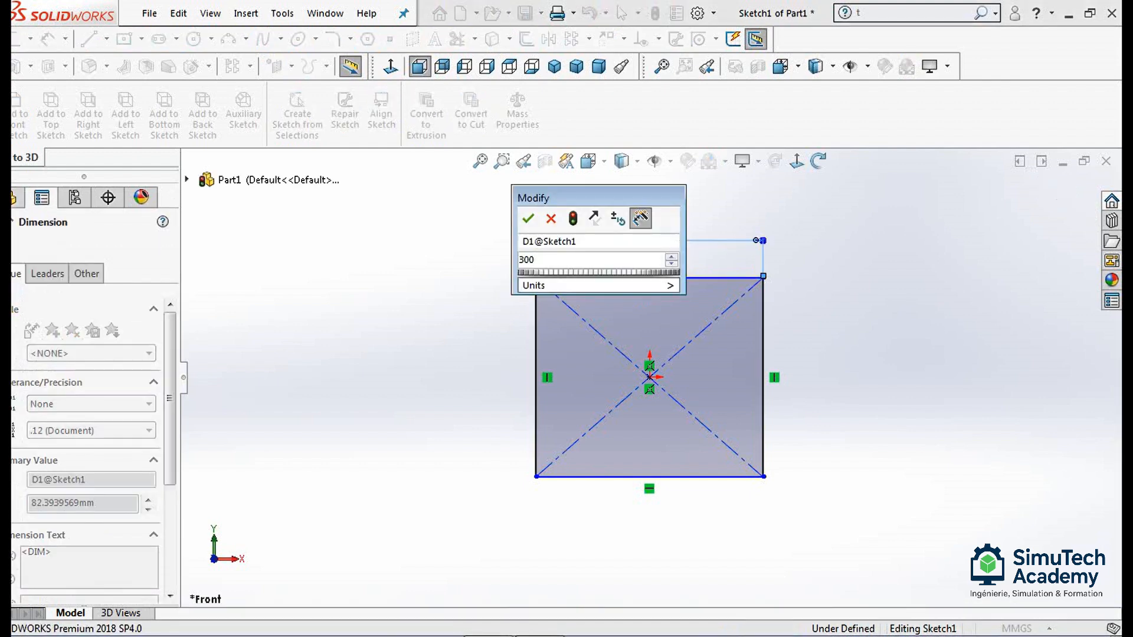
key("Return")
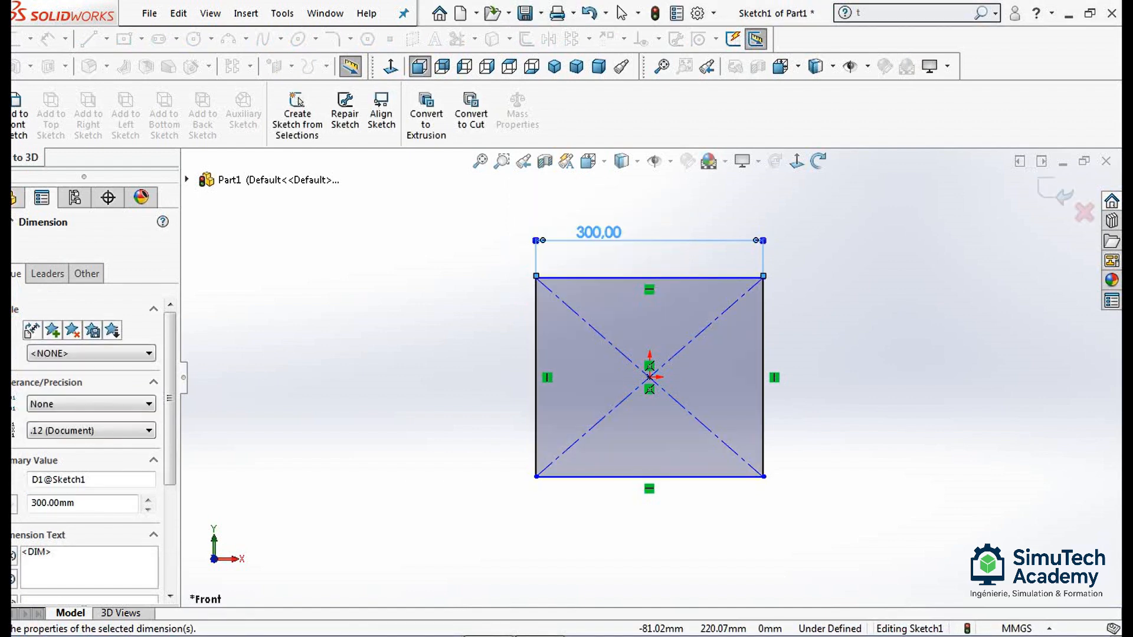
left_click(585, 212)
- Make the rectangle's upper and left edges equal in length and exit the sketch
left_click(586, 278)
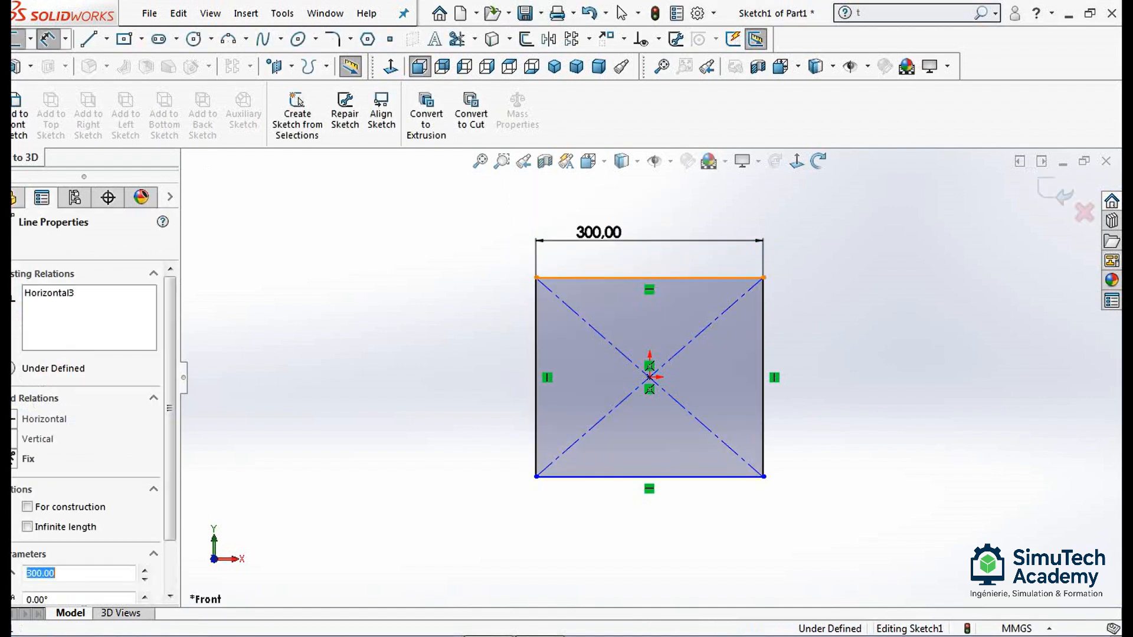
left_click(536, 378, "ctrl")
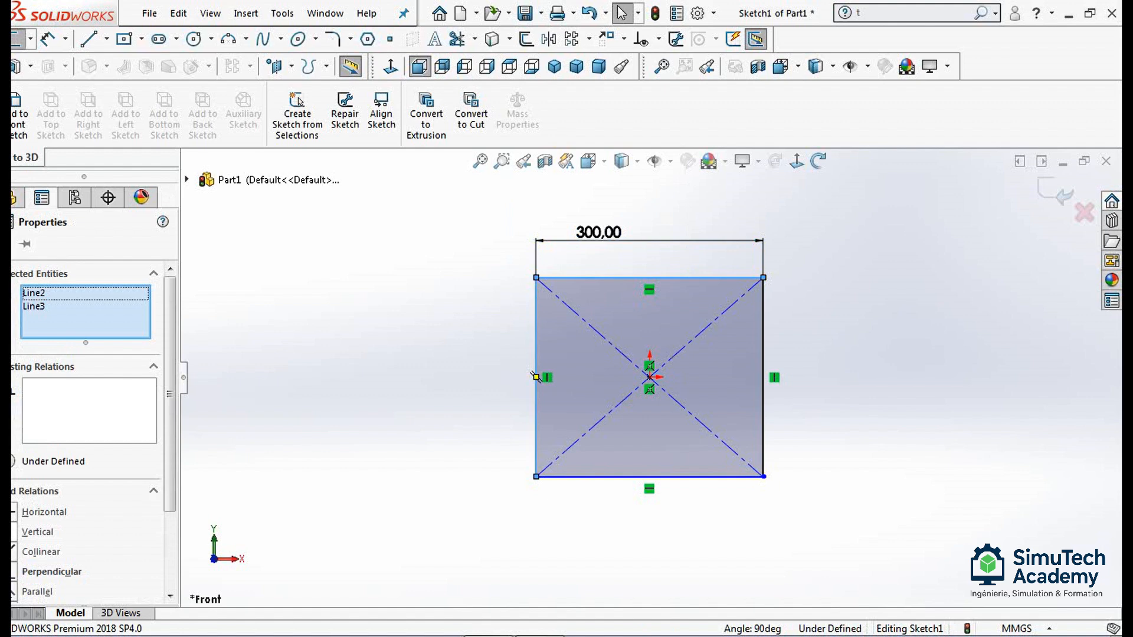
left_click_drag(170, 372, 170, 448)
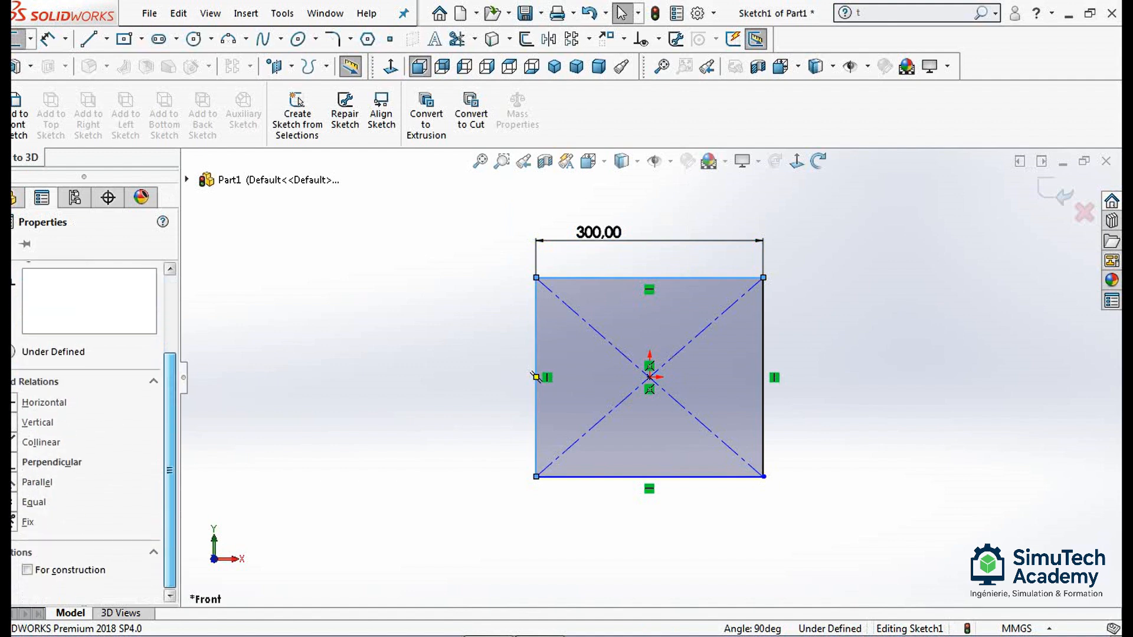
left_click(15, 502)
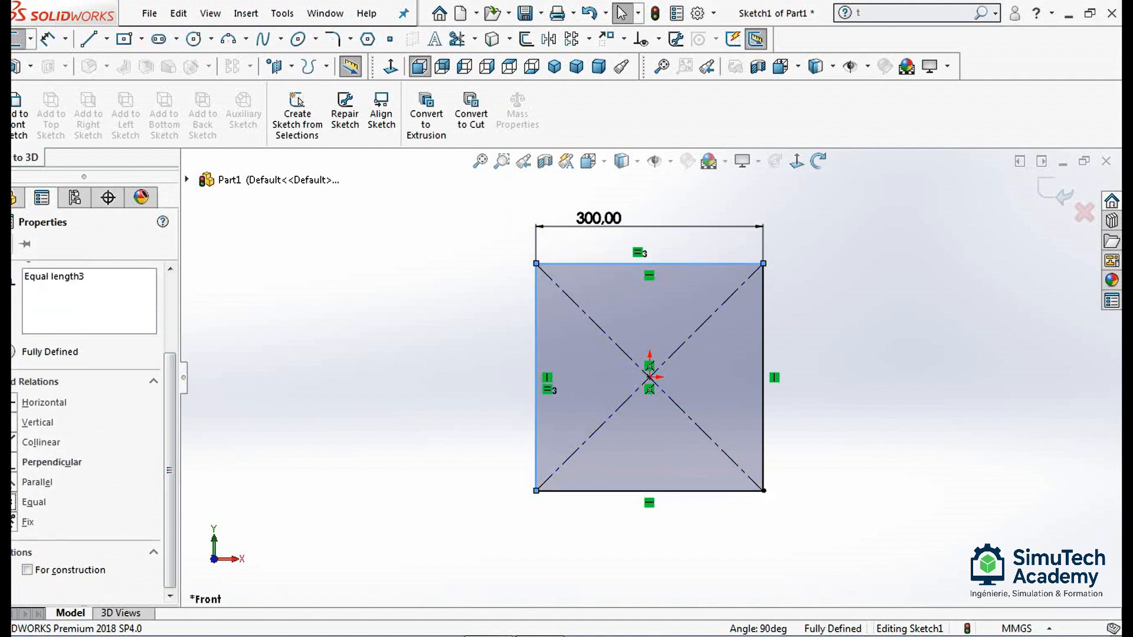
key("Escape")
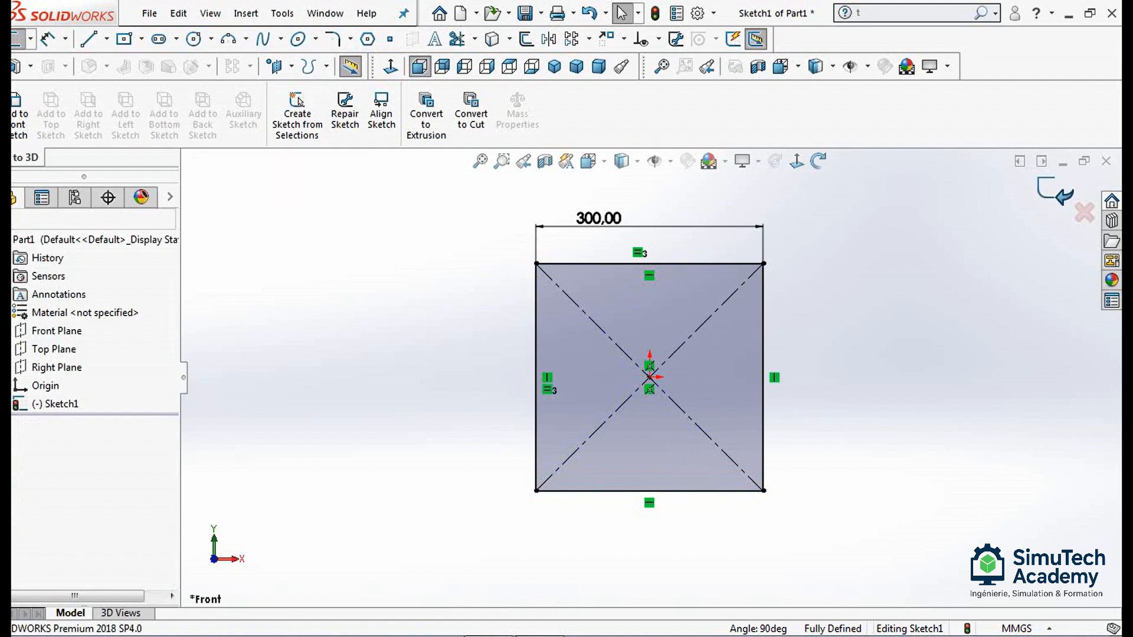
left_click(1056, 192)
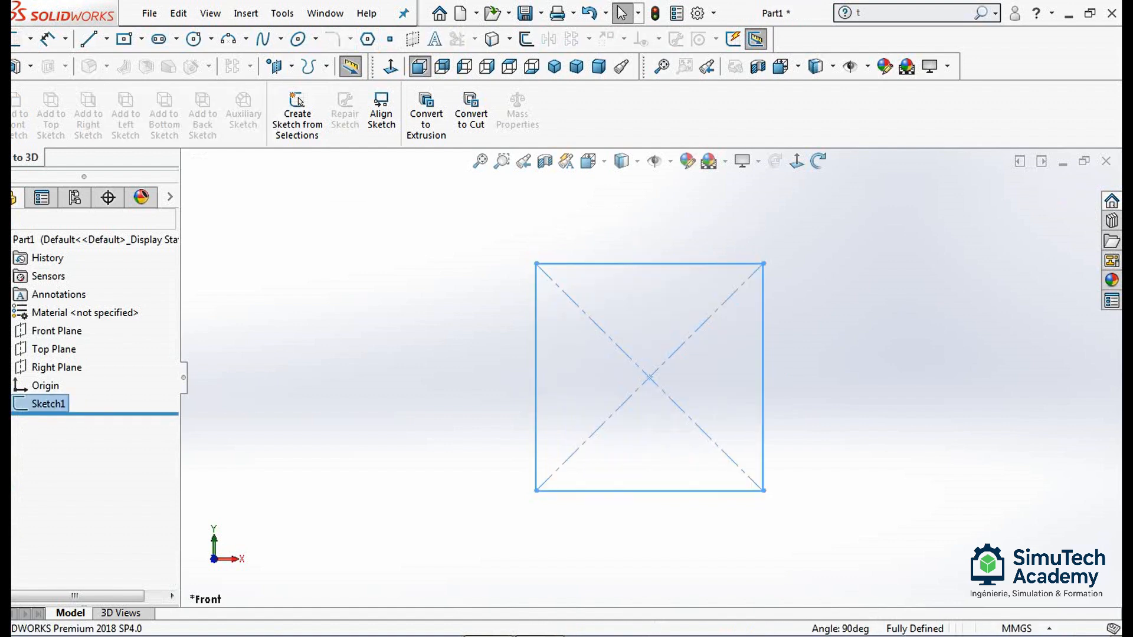
- Reopen the square's sketch and add all four corners to a sketch fillet
right_click(48, 403)
left_click(46, 278)
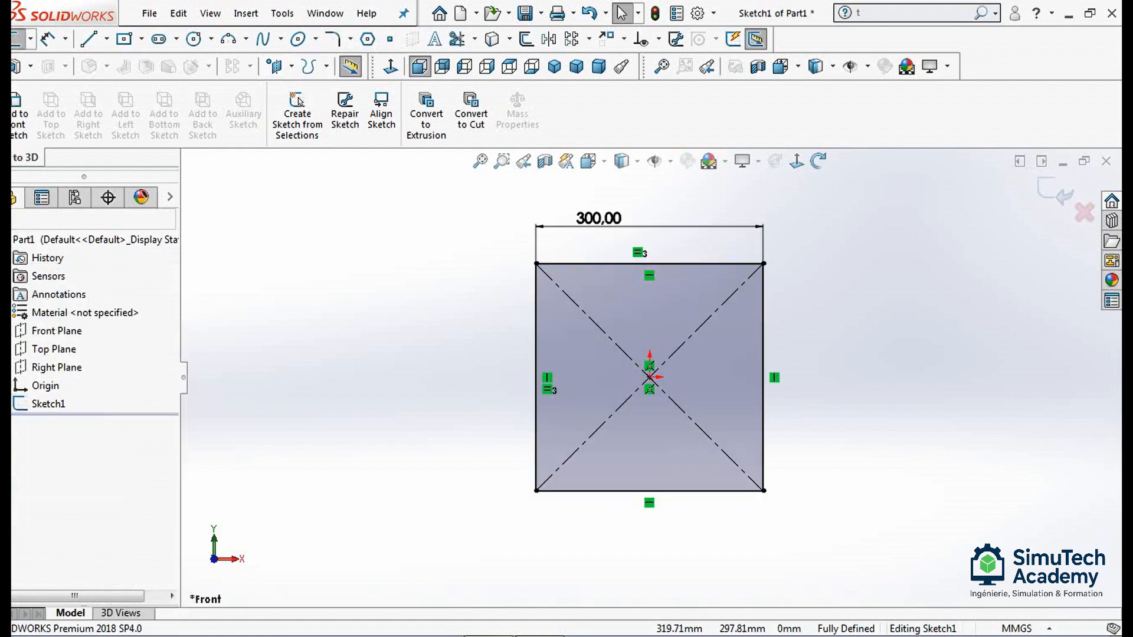
left_click(334, 39)
left_click(570, 264)
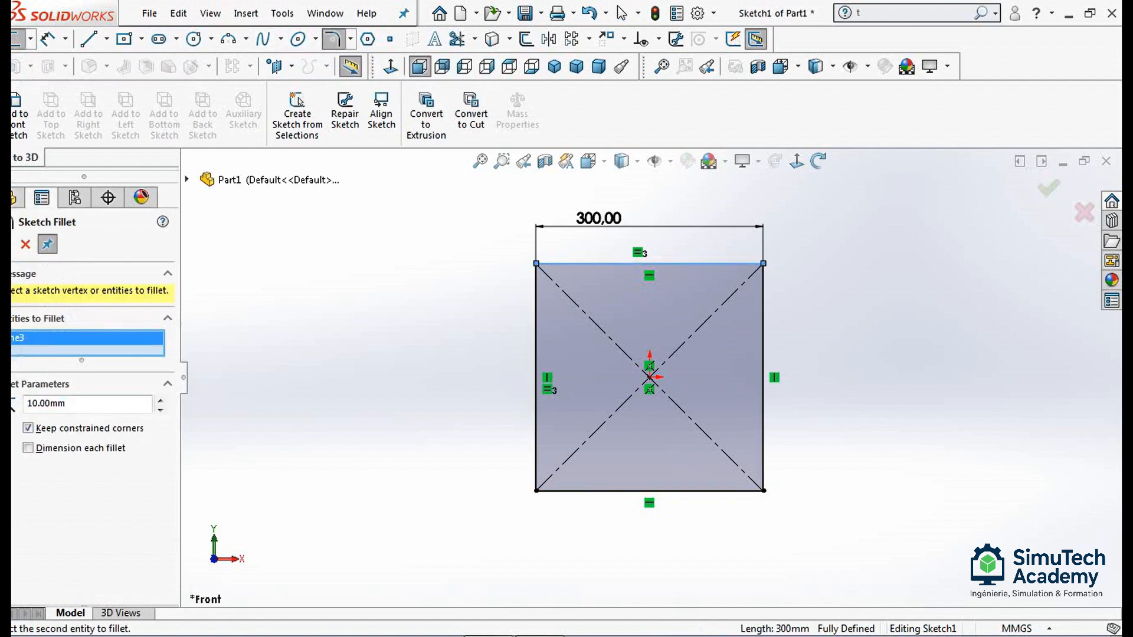
left_click(535, 300)
left_click(596, 340)
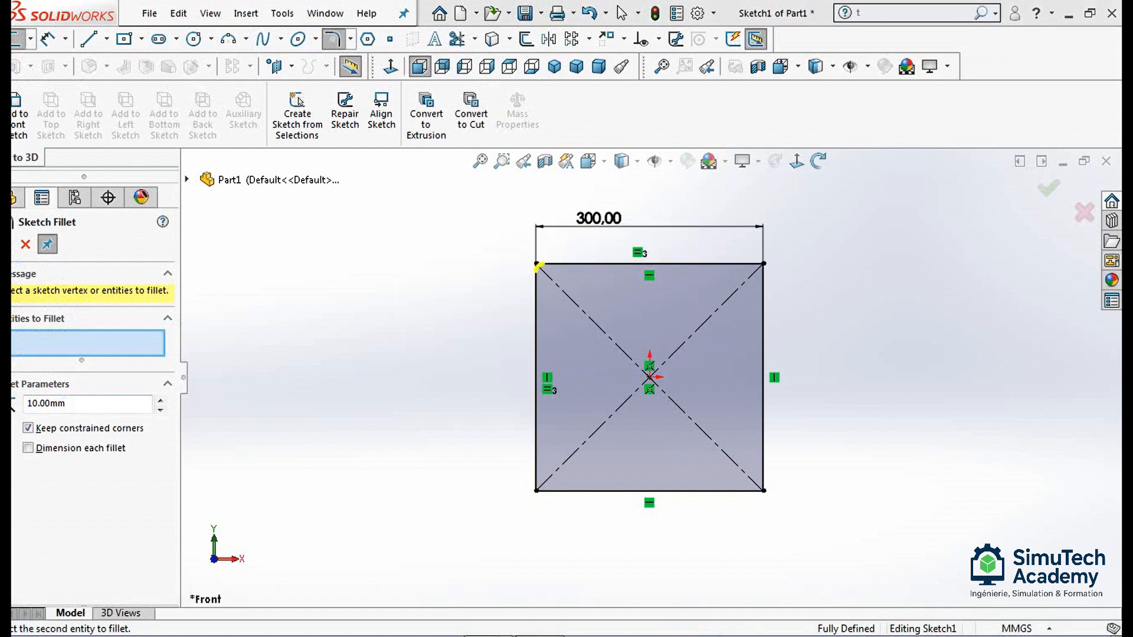
left_click(763, 318)
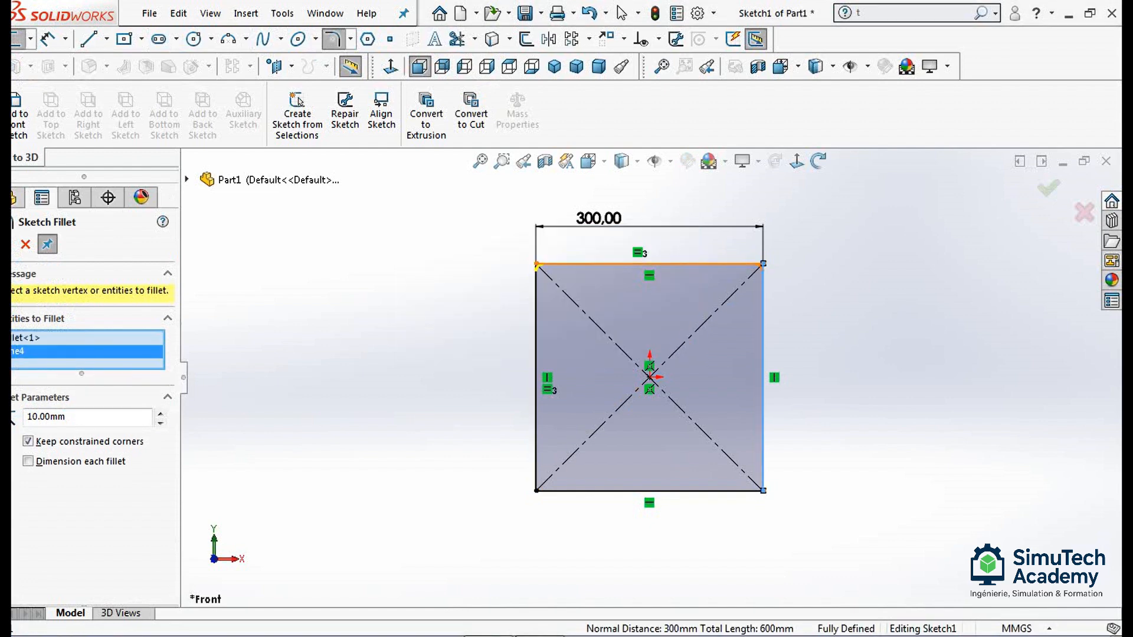
left_click(708, 263)
left_click(592, 337)
left_click(536, 431)
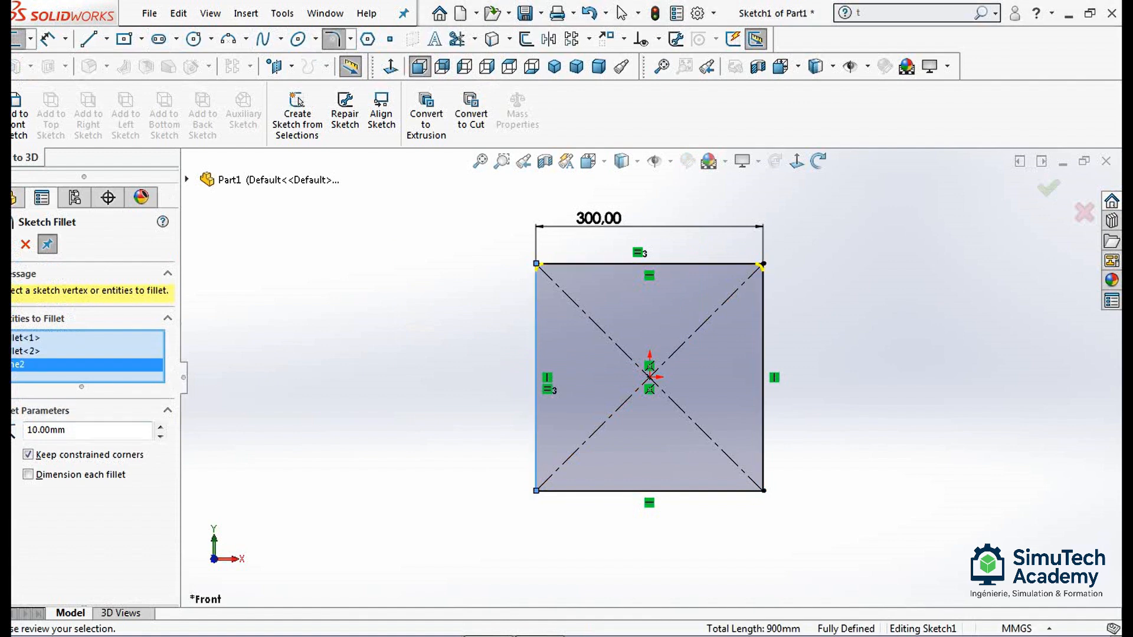
left_click(575, 490)
left_click(596, 339)
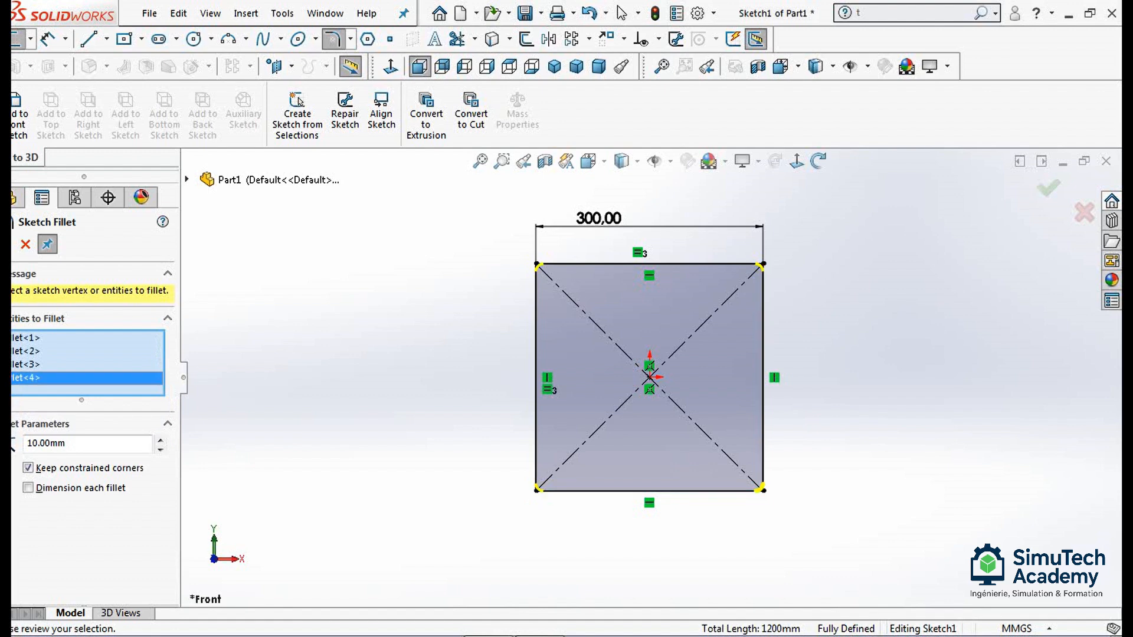
- Set the sketch fillet radius to 30 mm and apply it to the square's corners
double_click(65, 443)
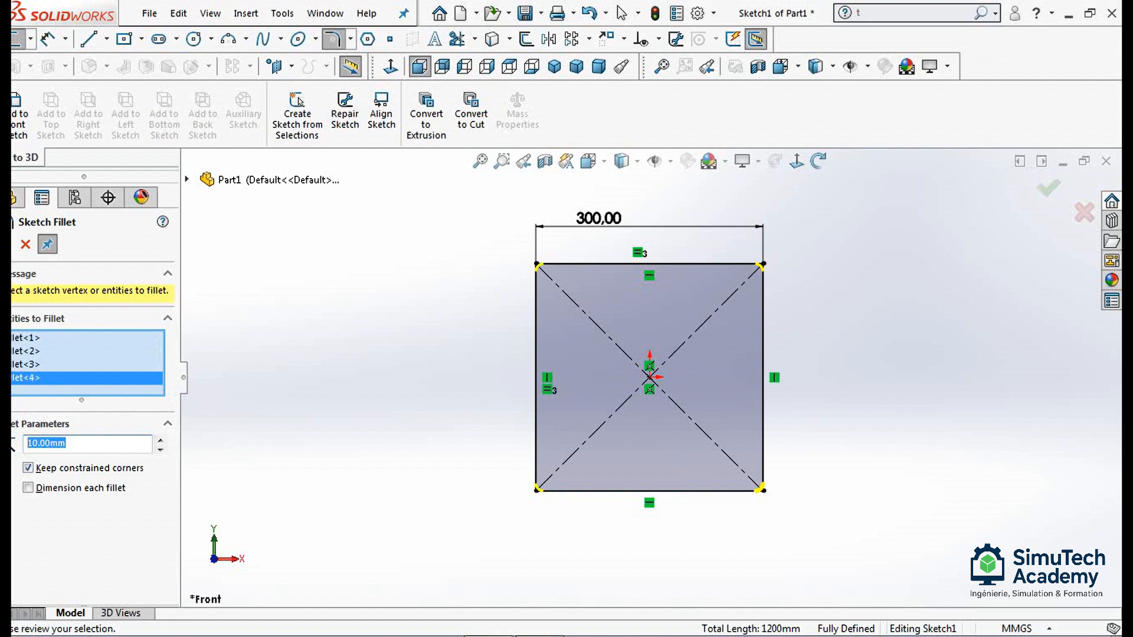
type("30")
key("Return")
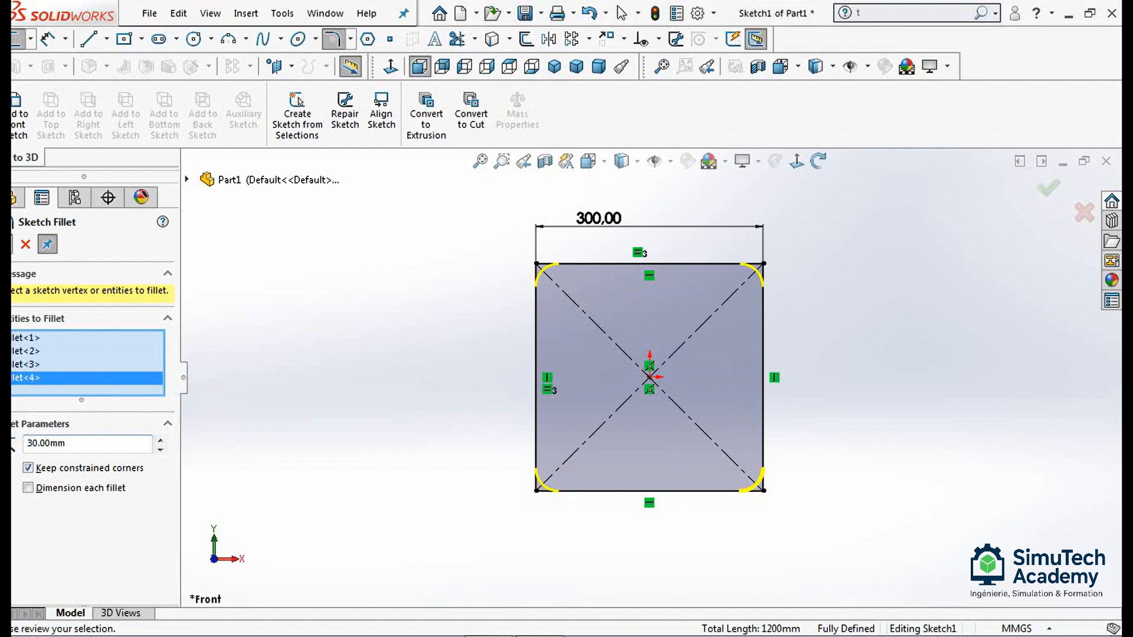
left_click(4, 245)
left_click(4, 244)
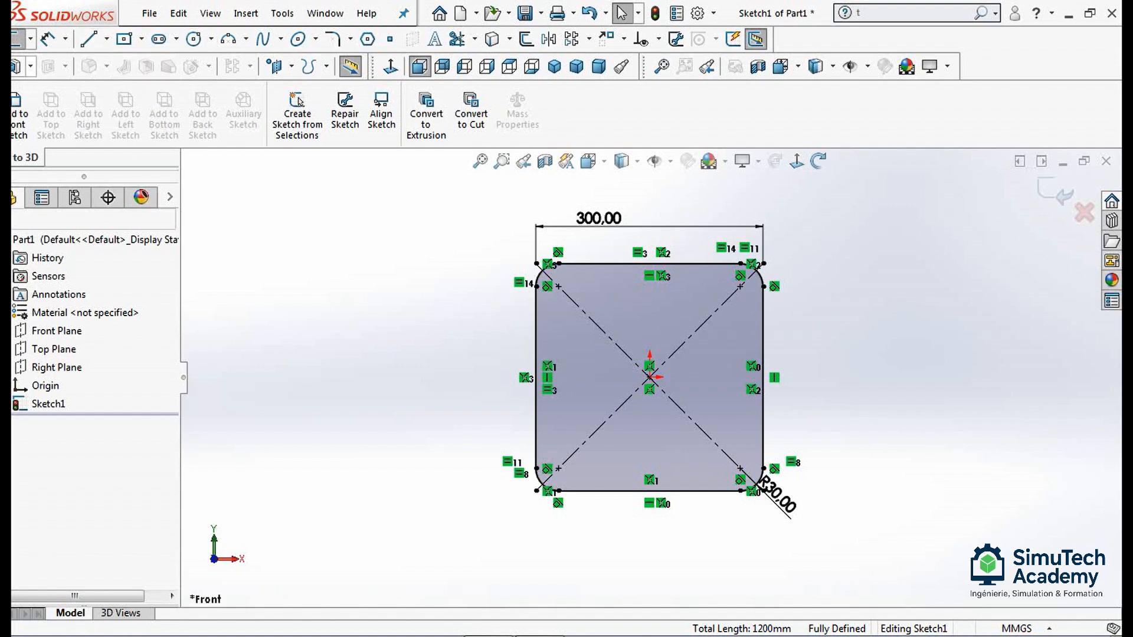
- Extrude the rounded square profile as a Blind boss 30 mm deep from the sketch plane
left_click(30, 66)
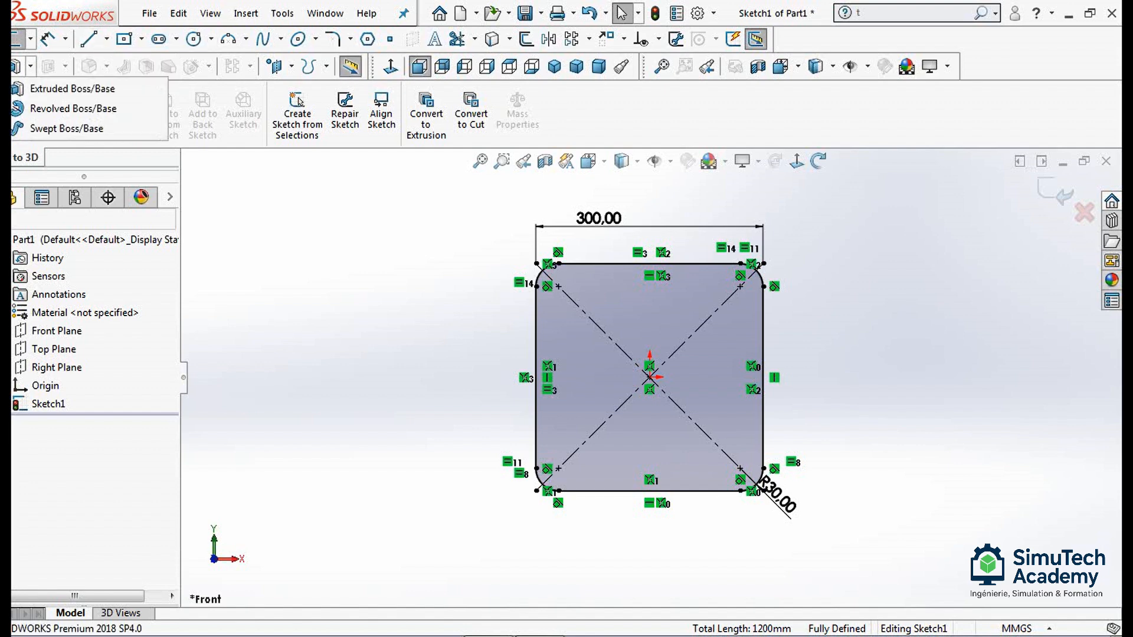
left_click(72, 89)
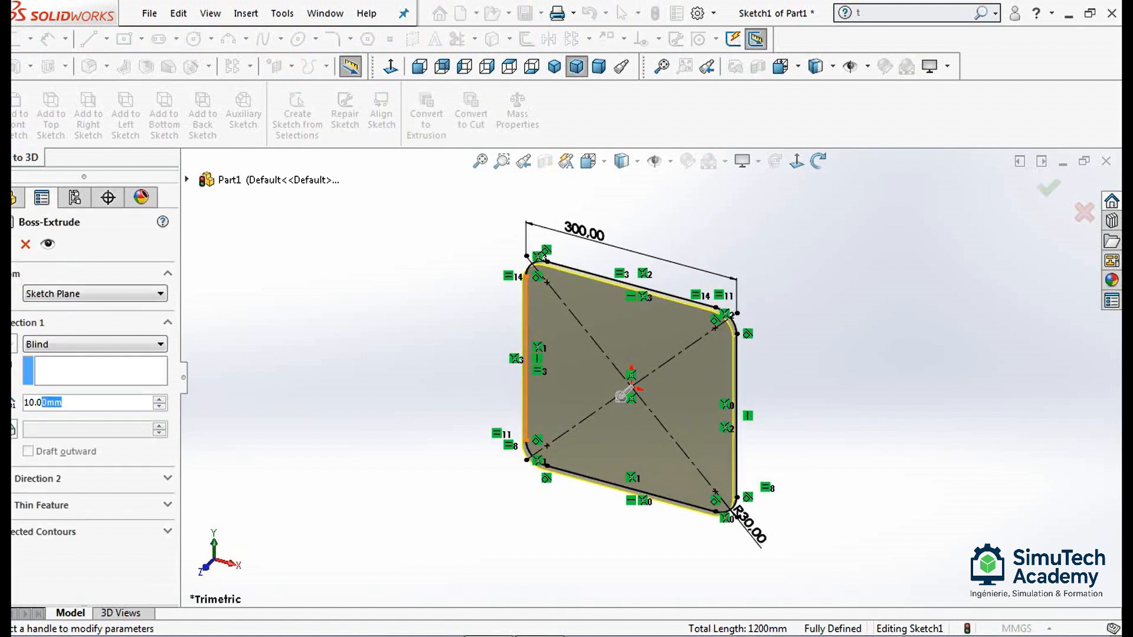
type("30")
key("Return")
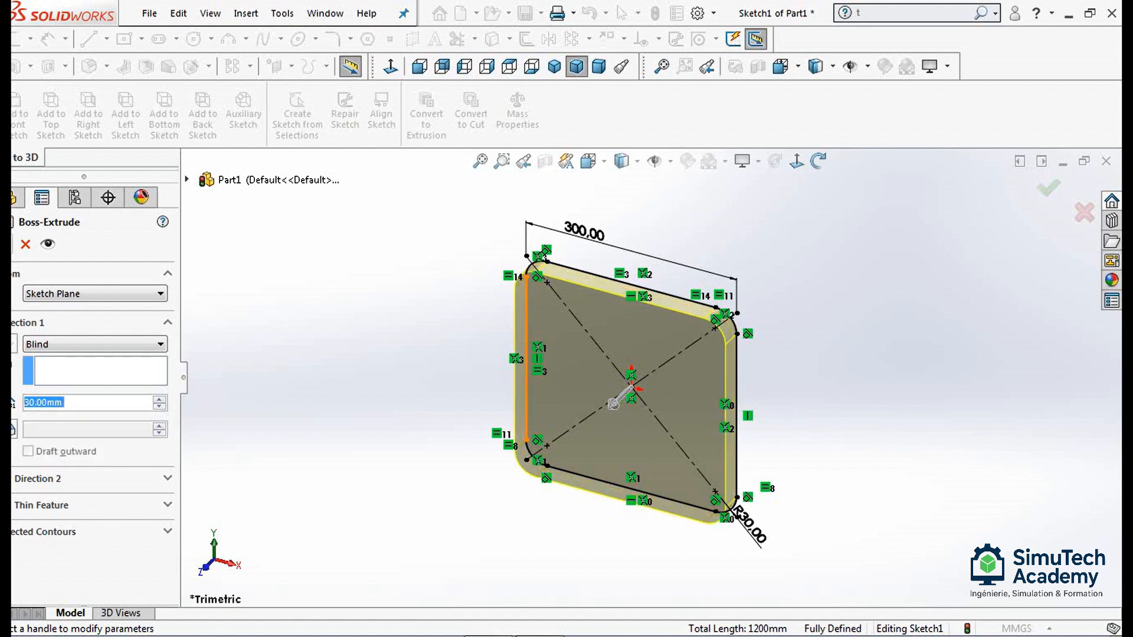
key("Return")
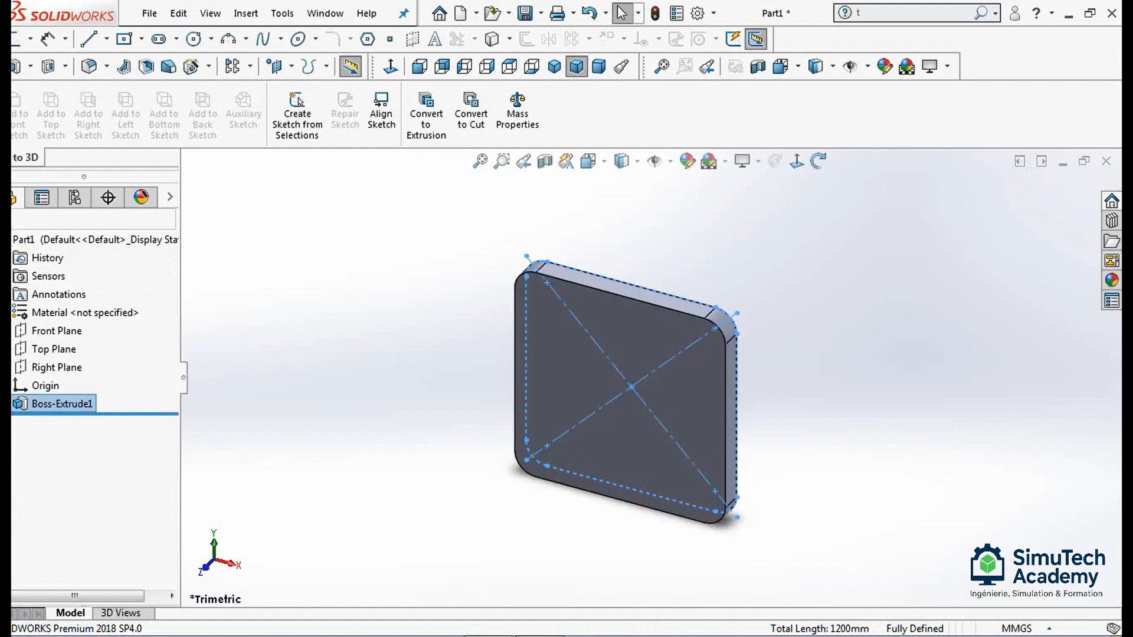
left_click(18, 39)
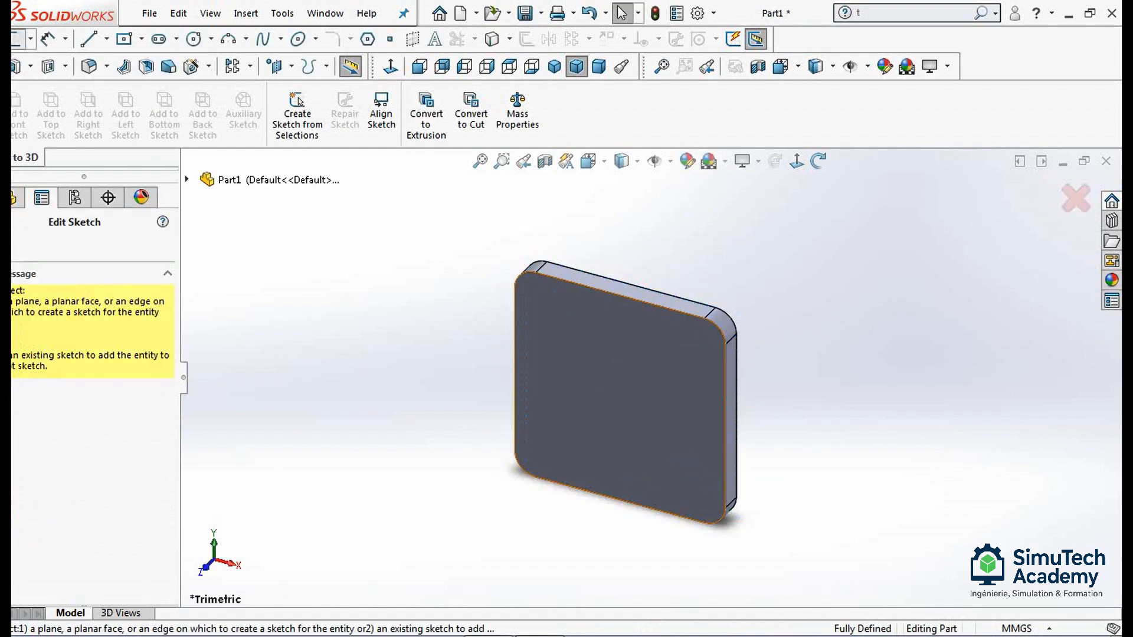
left_click(614, 390)
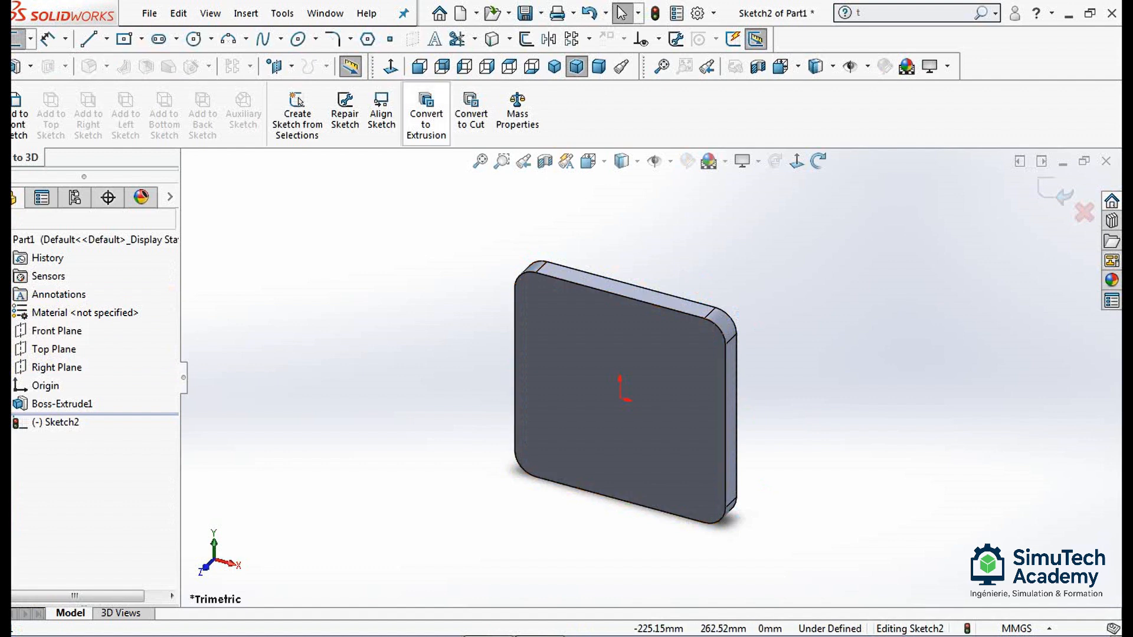
left_click(1056, 192)
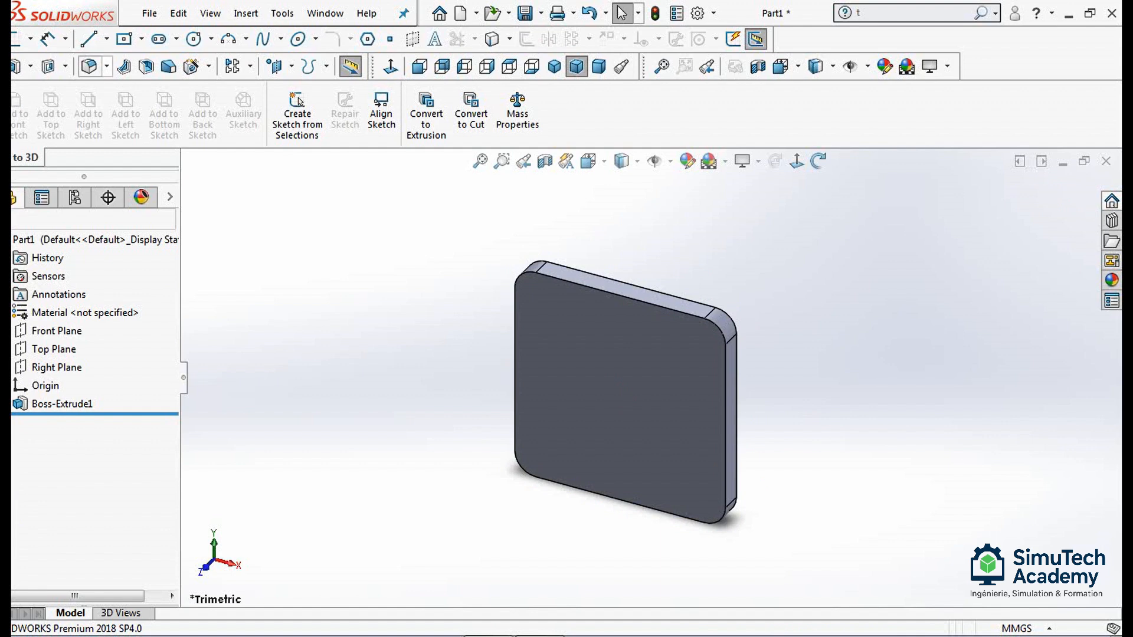
- Chamfer the edges around the plate's large front face with a distance of 10 mm at 45 degrees
left_click(106, 66)
left_click(125, 108)
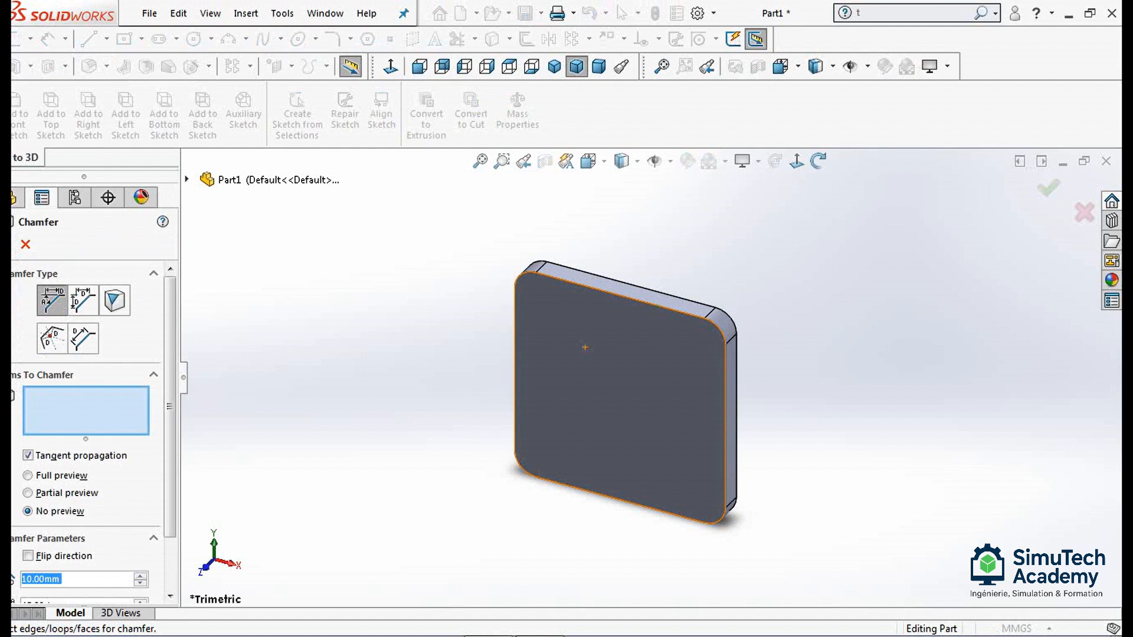
left_click(721, 516)
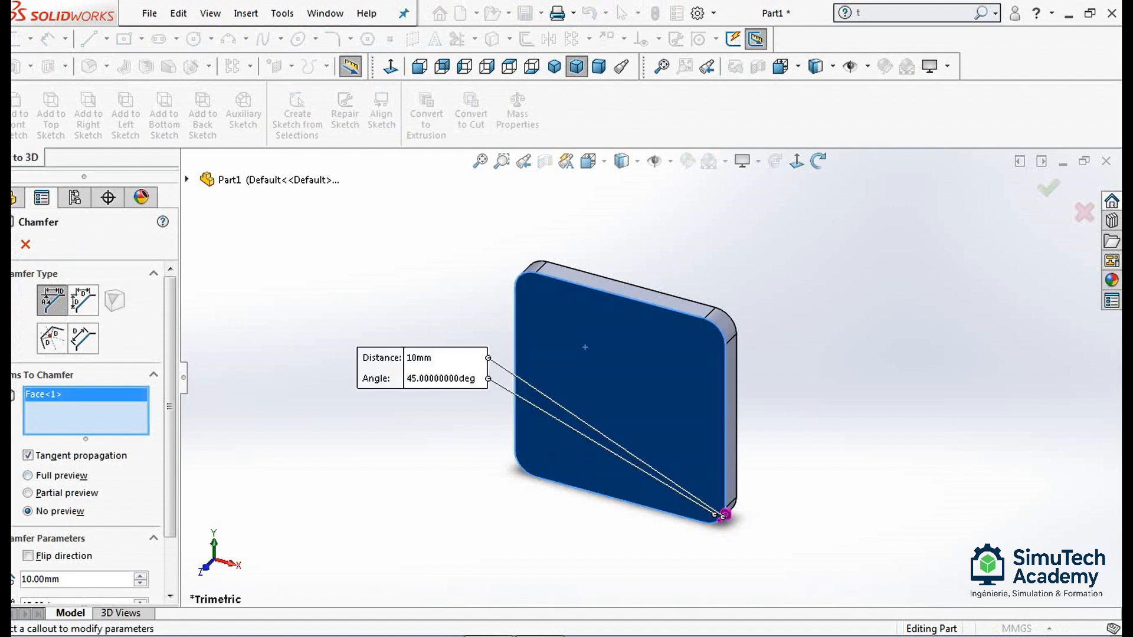
key("Return")
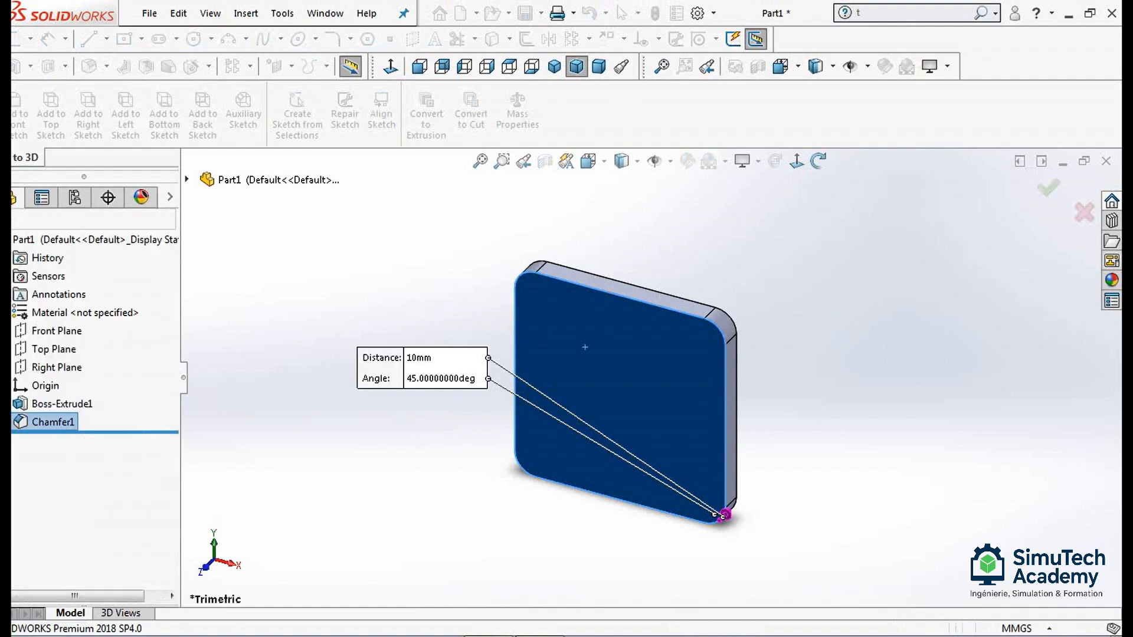
middle_click_drag(621, 397, 673, 380)
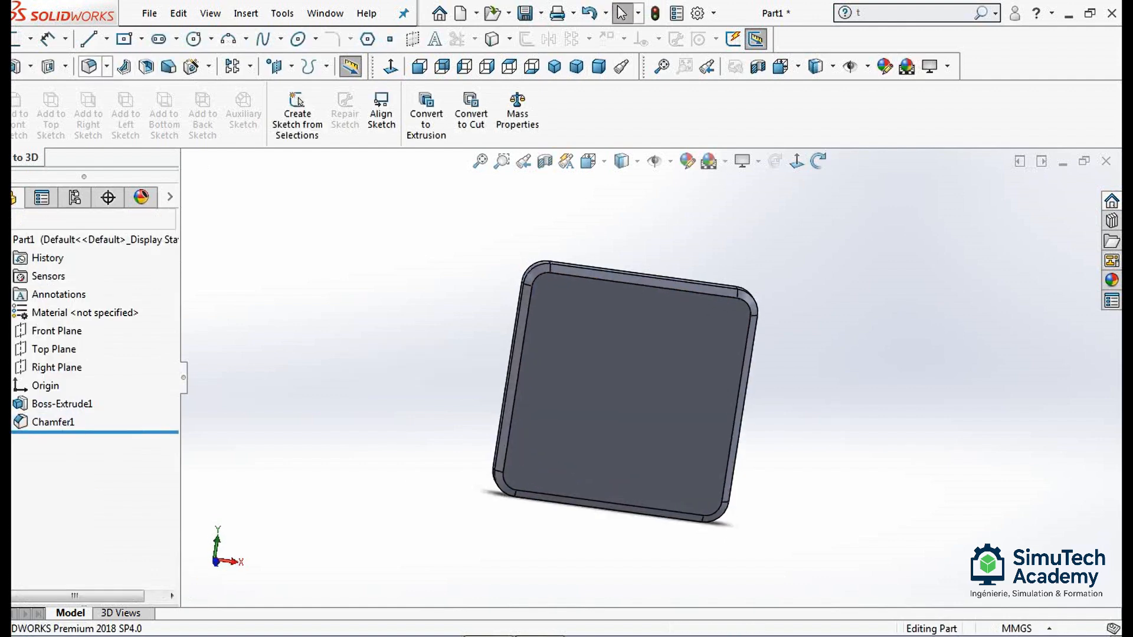
- Start a sketch on the plate's front face and draw a vertical centerline between the midpoints of its upper and lower edges
left_click(16, 40)
left_click(613, 389)
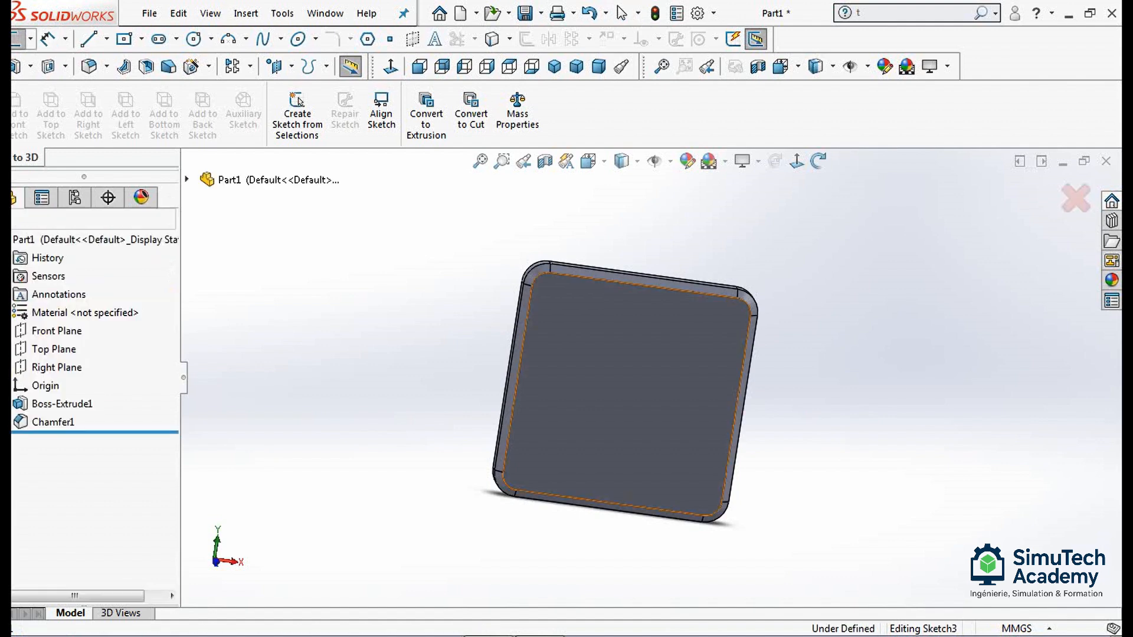
left_click(106, 40)
left_click(115, 61)
left_click(107, 40)
left_click(115, 61)
left_click(26, 432)
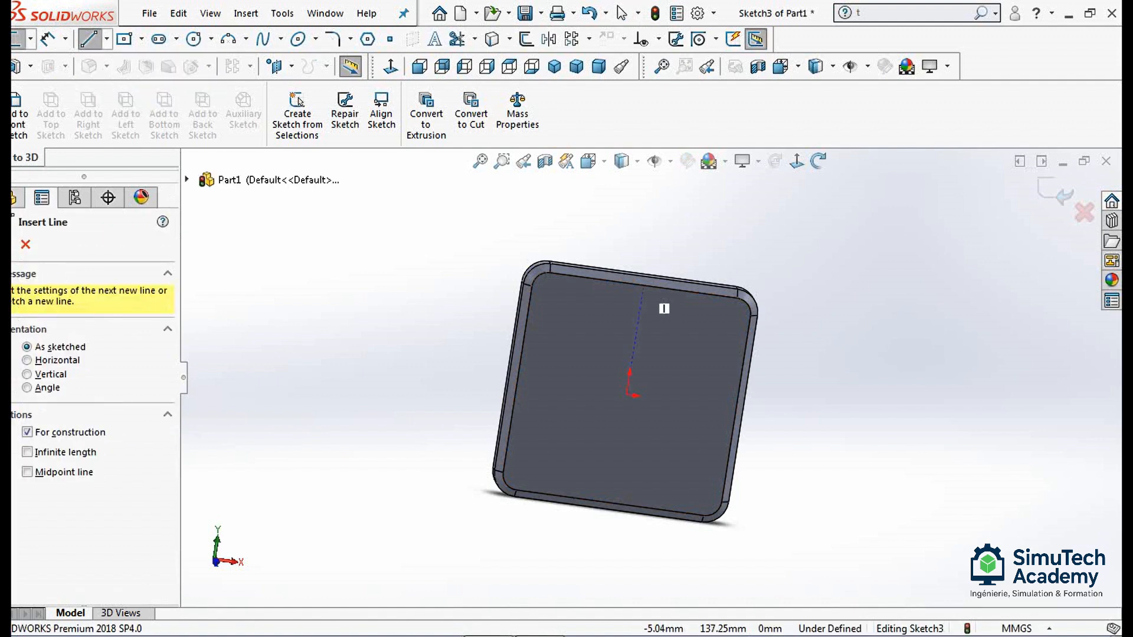
left_click(644, 285)
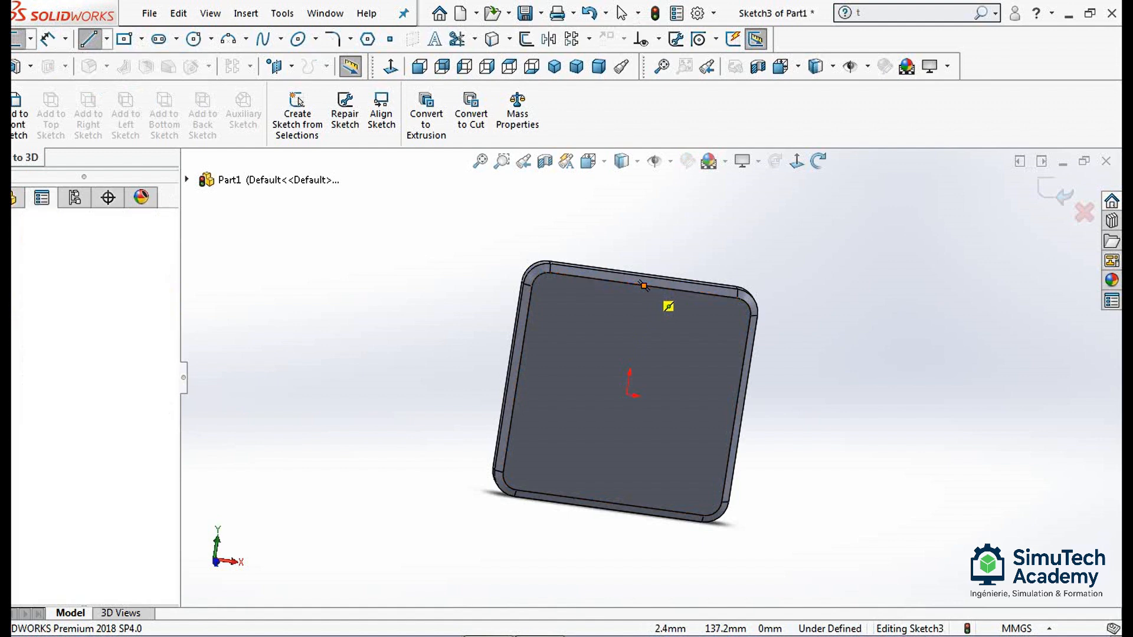
left_click(611, 502)
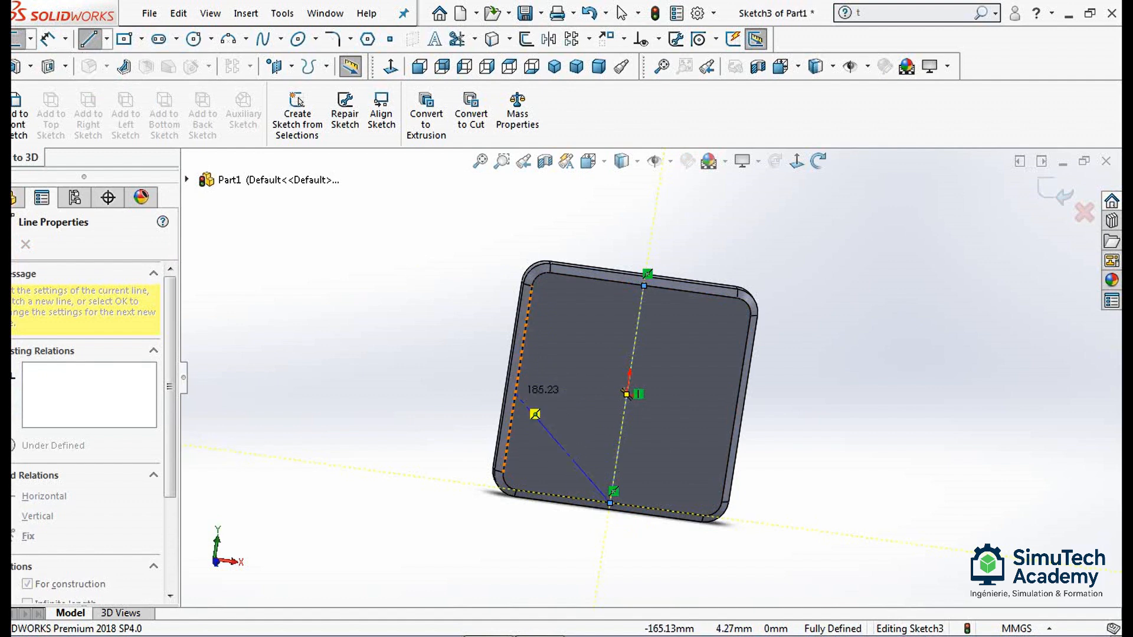
key("Escape")
- Add a horizontal centerline between the midpoints of the face's left and right edges and exit the sketch
left_click(107, 39)
left_click(123, 80)
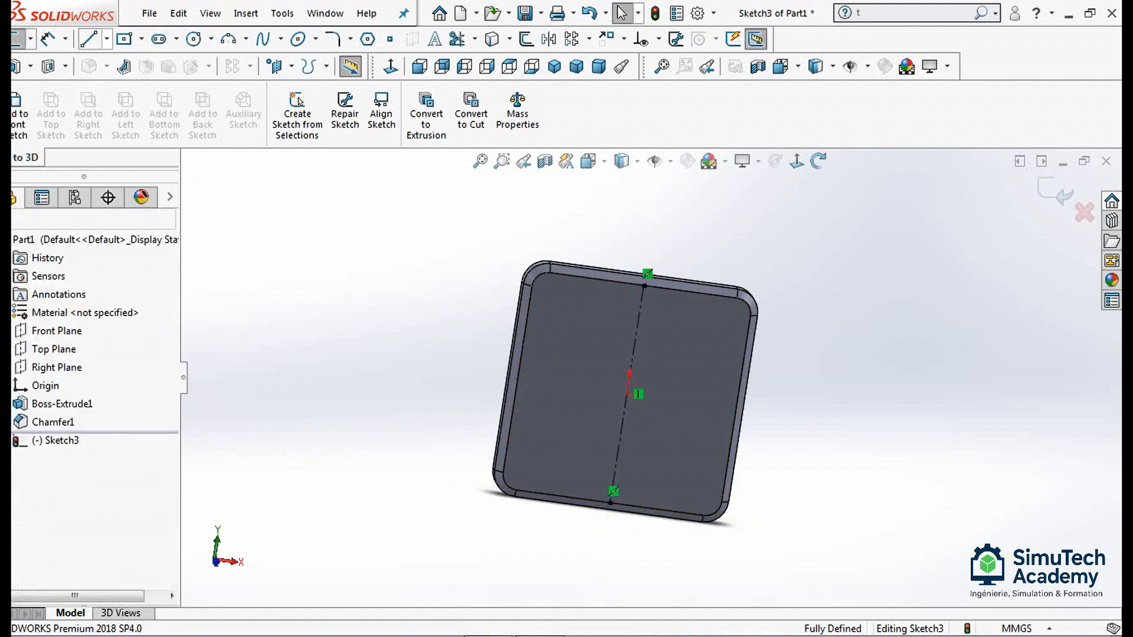
left_click(518, 380)
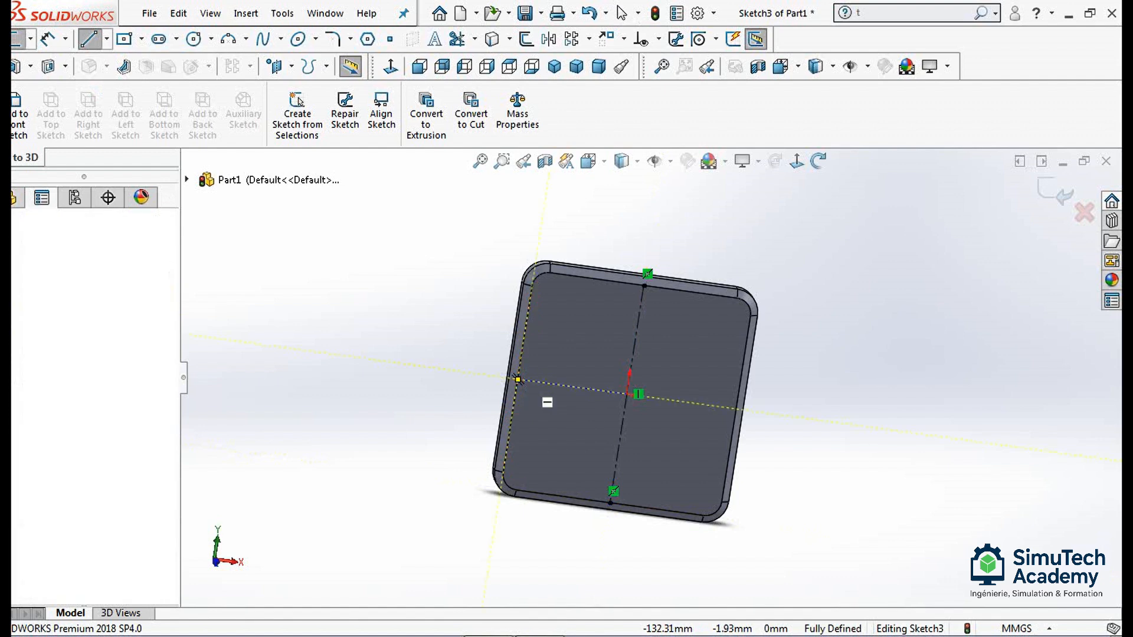
left_click(737, 407)
key("Escape")
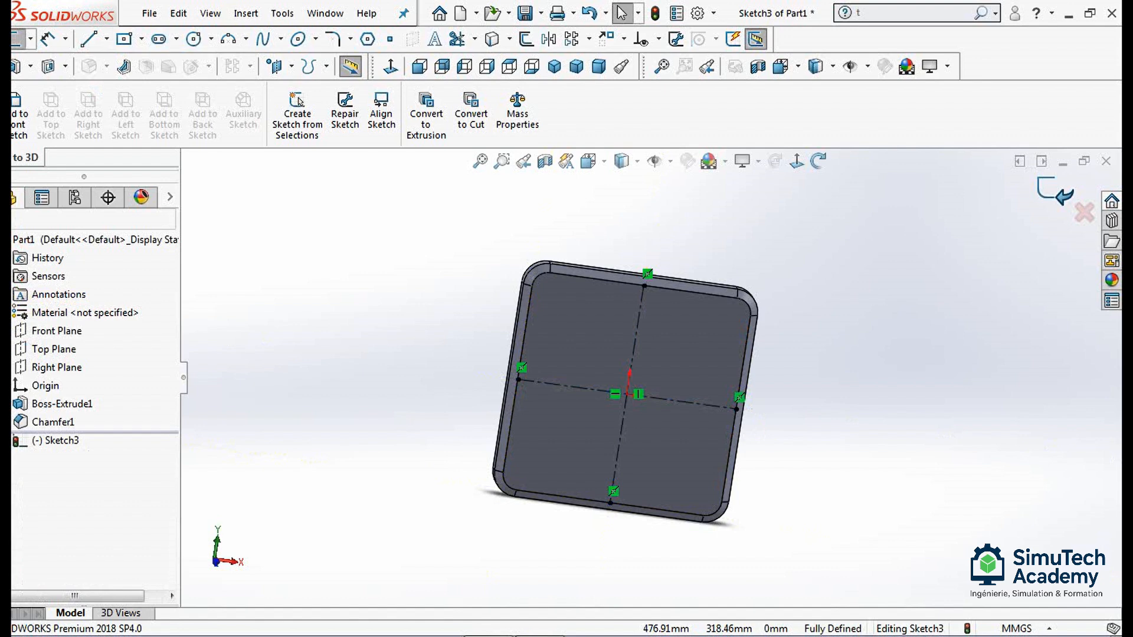
left_click(18, 39)
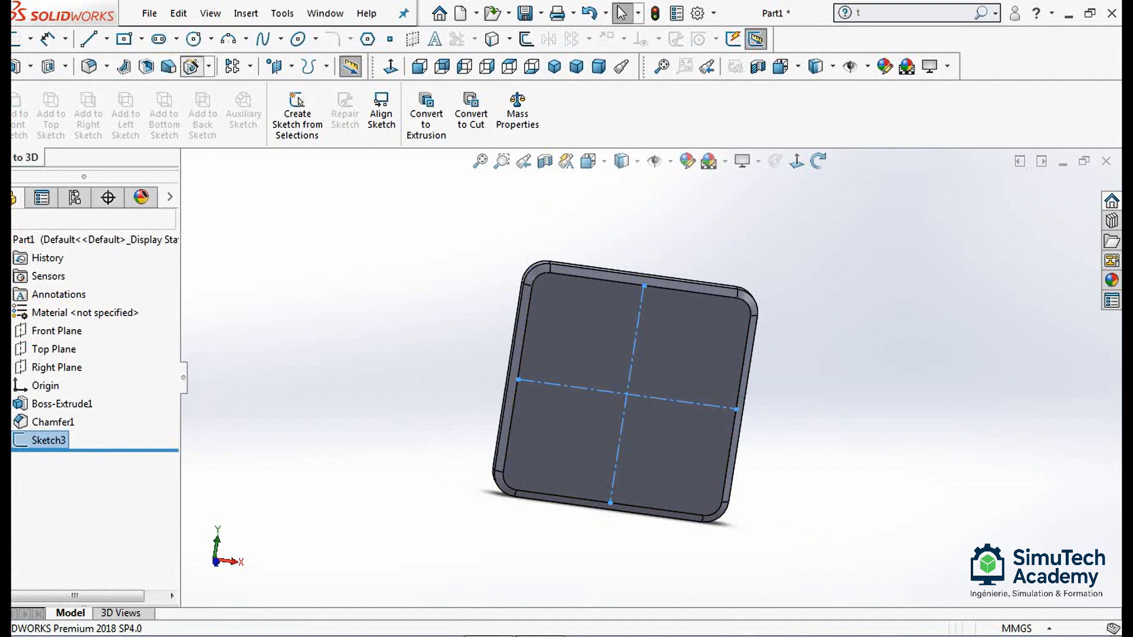
- Configure a Blind dowel hole of size Ø12.0, 10 mm deep, with the Hole Wizard and place it near the front face's upper-left corner
left_click(191, 66)
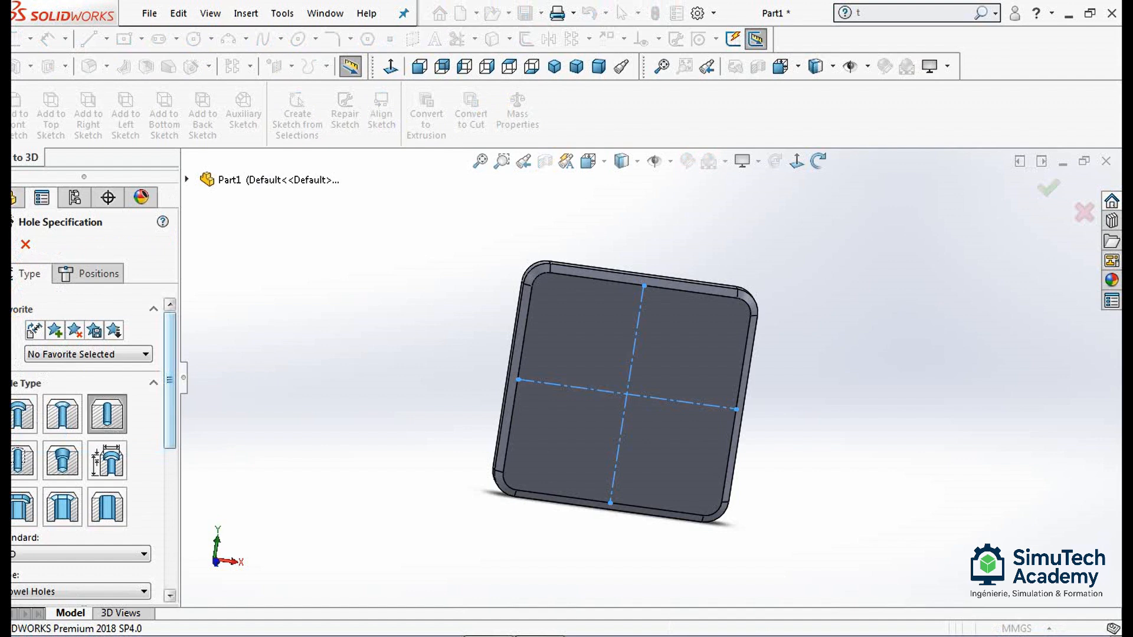
scroll(85, 448, "down", 5)
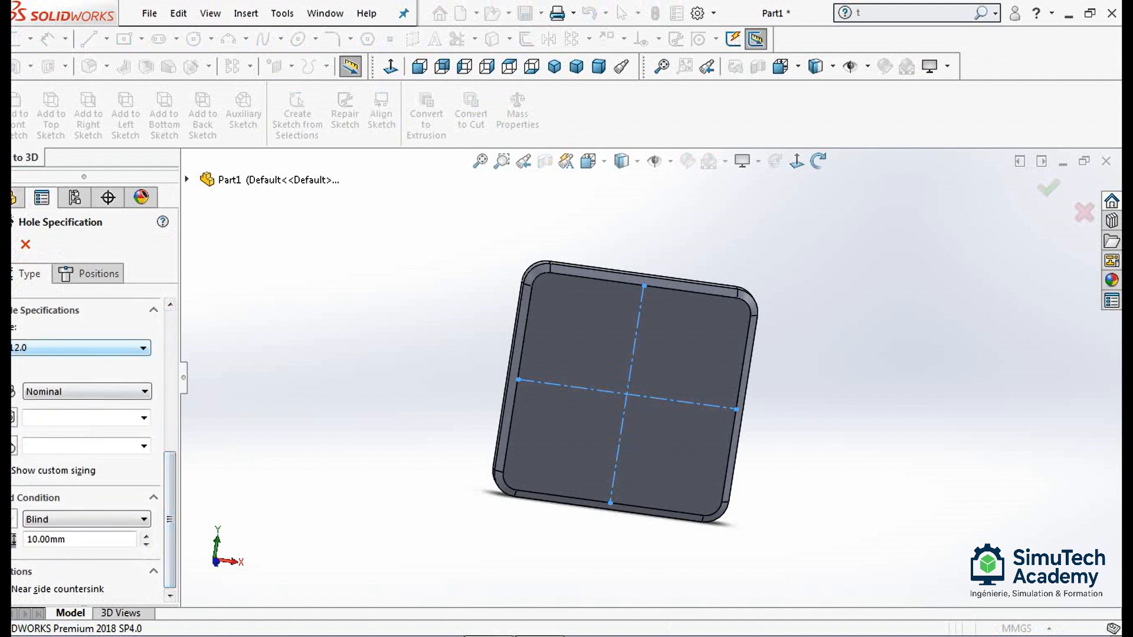
left_click(83, 347)
left_click(71, 457)
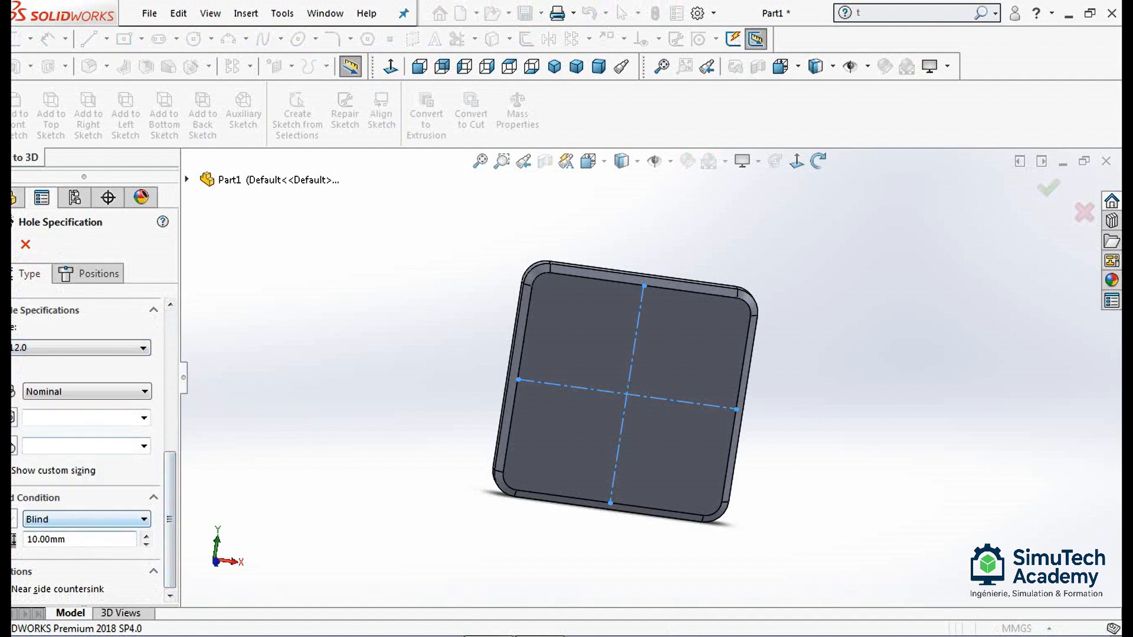
left_click(82, 520)
left_click(71, 533)
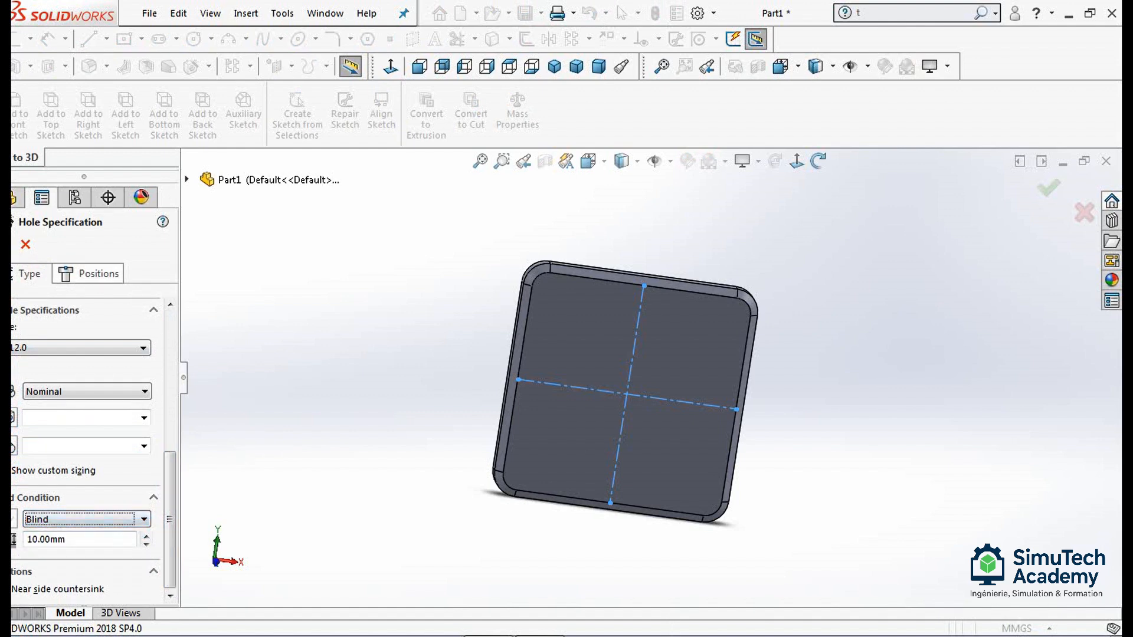
left_click(90, 273)
left_click(555, 291)
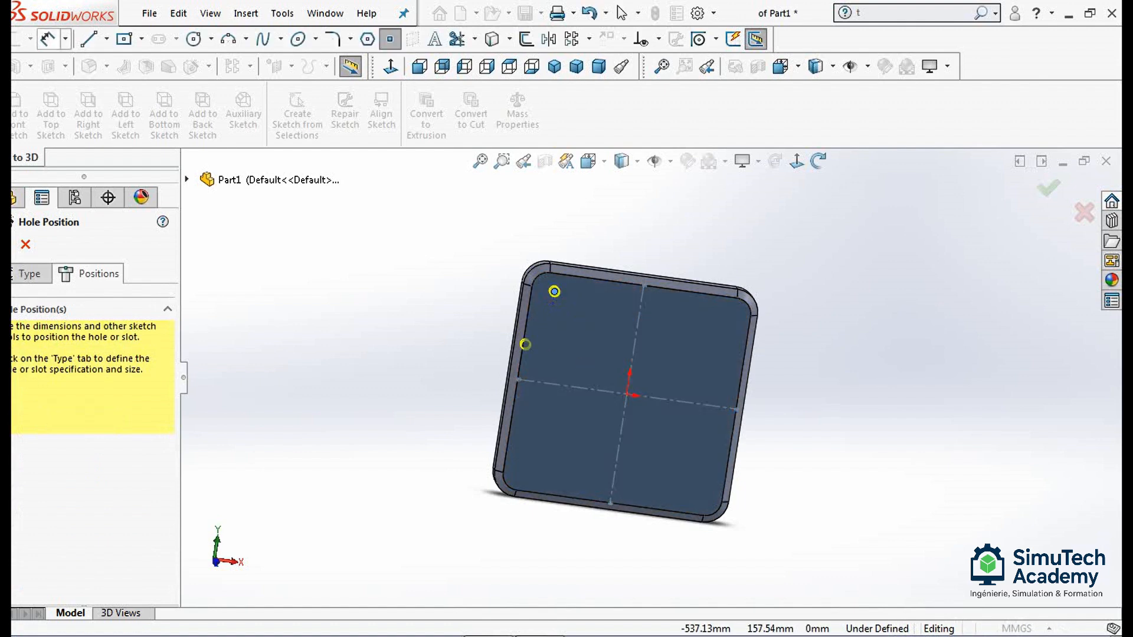
left_click(48, 39)
left_click(554, 291)
left_click(638, 325)
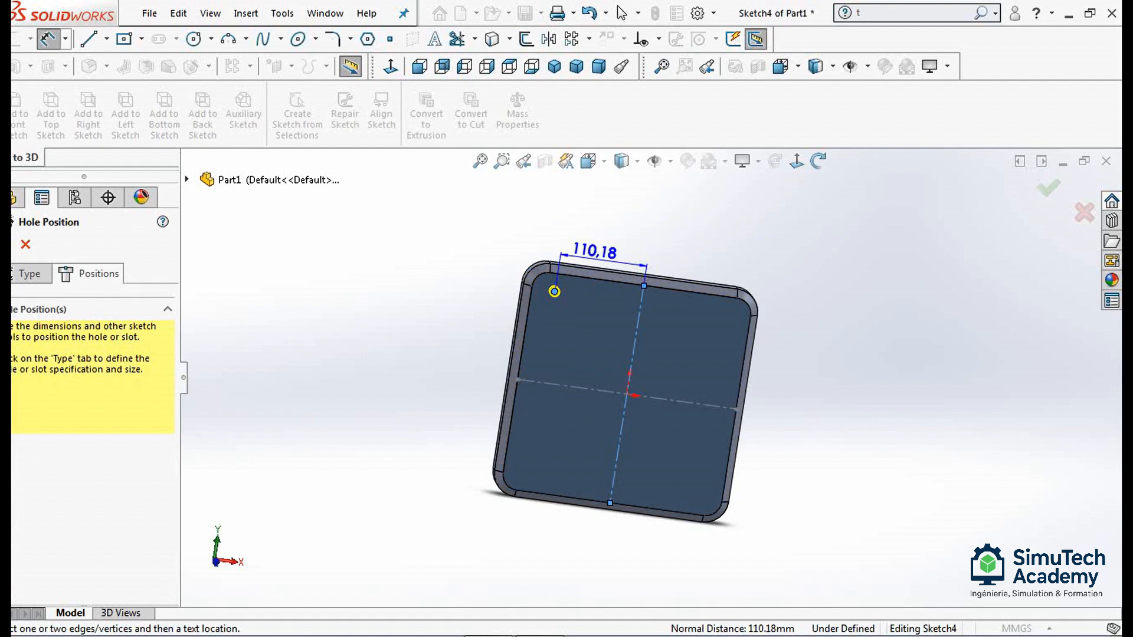
key("Escape")
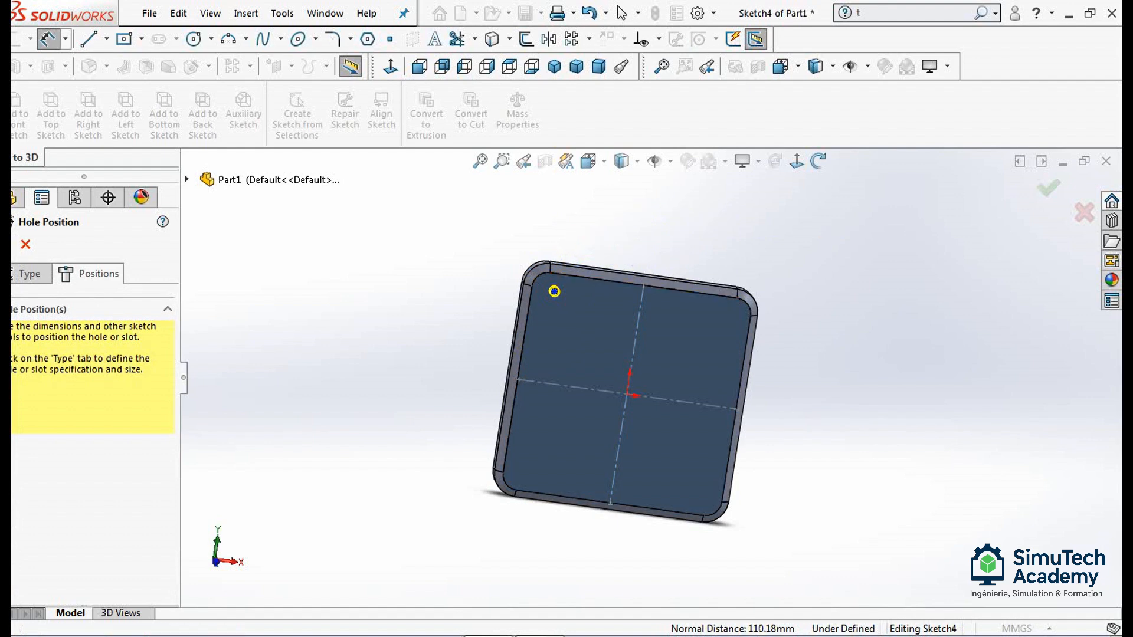
- Dimension the hole point's distance from the vertical centerline and set it to 225/2, that is 112.5 mm
middle_click_drag(708, 263, 711, 255)
scroll(711, 255, "down", 2)
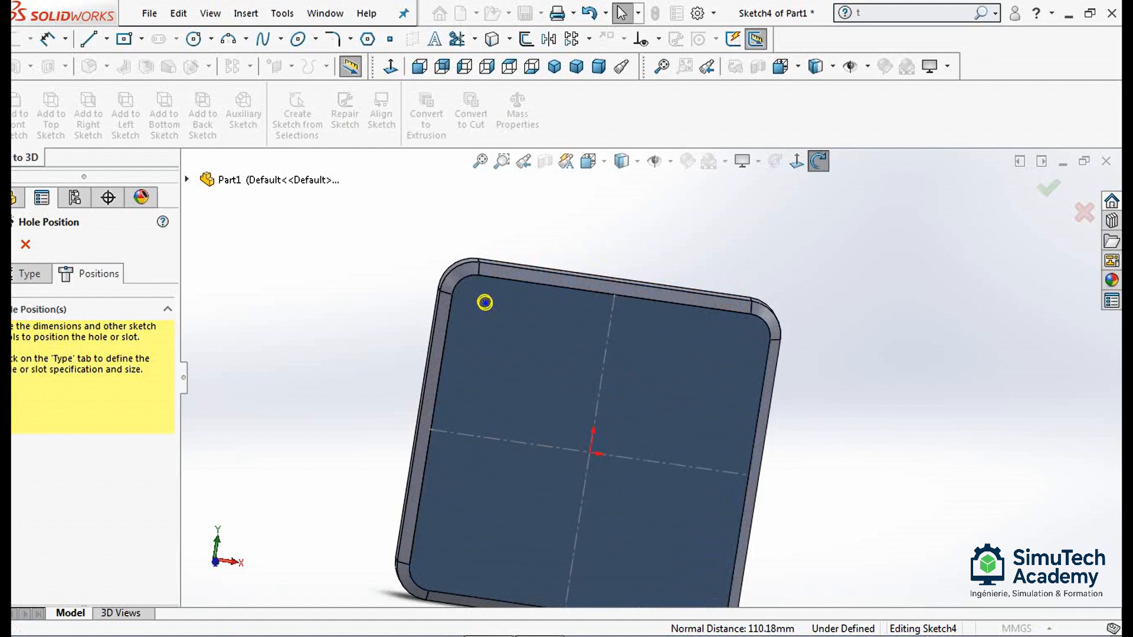
left_click(48, 39)
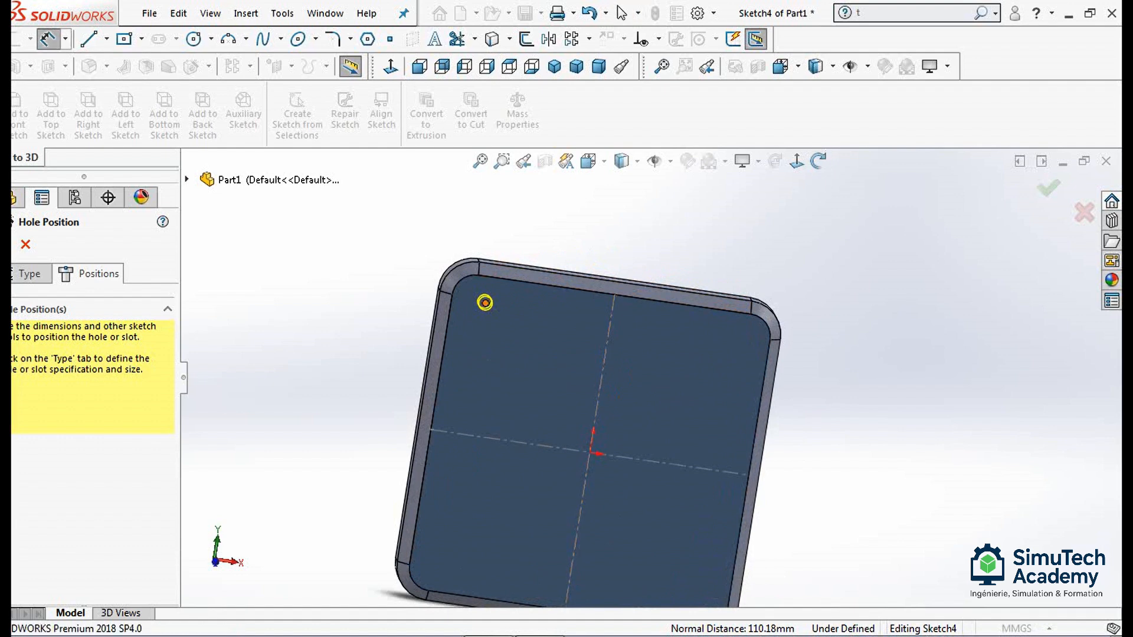
left_click(485, 303)
left_click(614, 301)
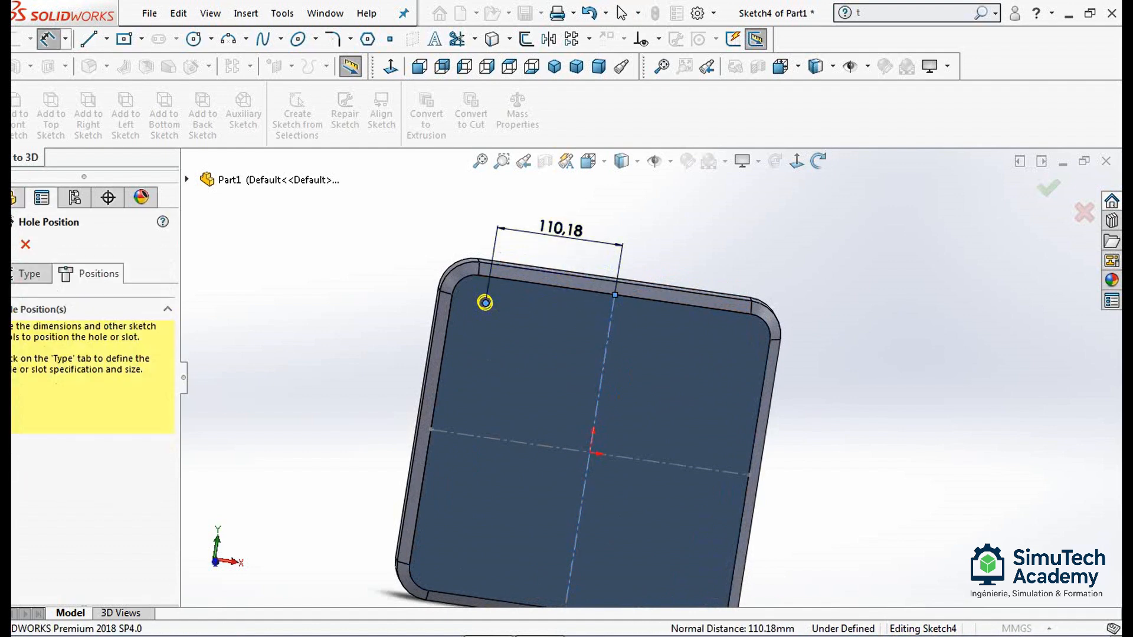
left_click(561, 229)
type("225")
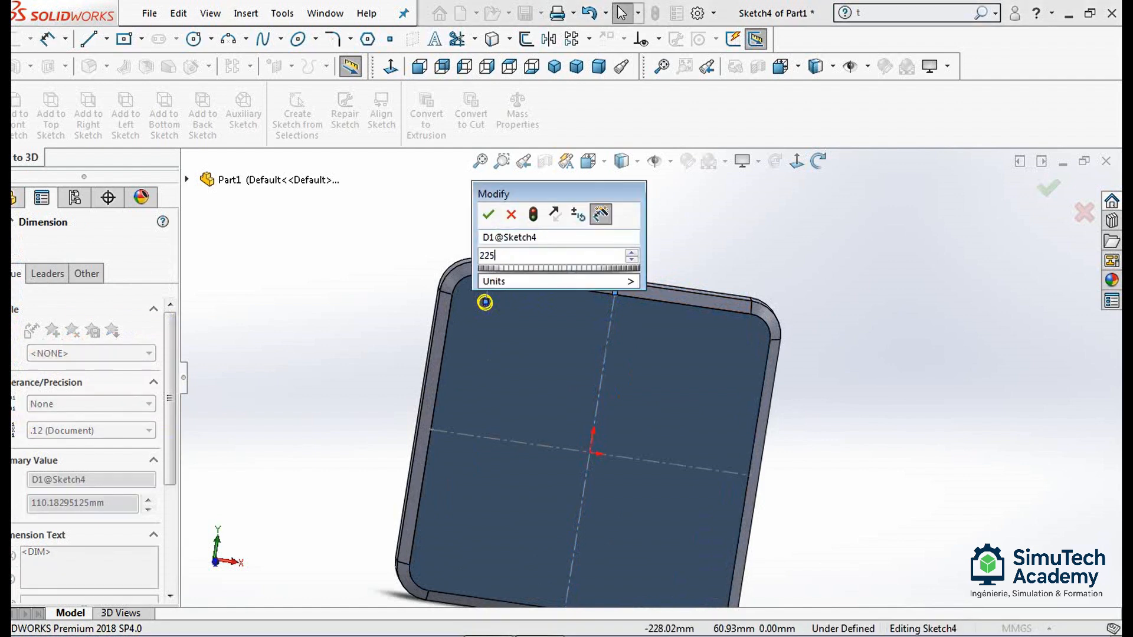
type("/2")
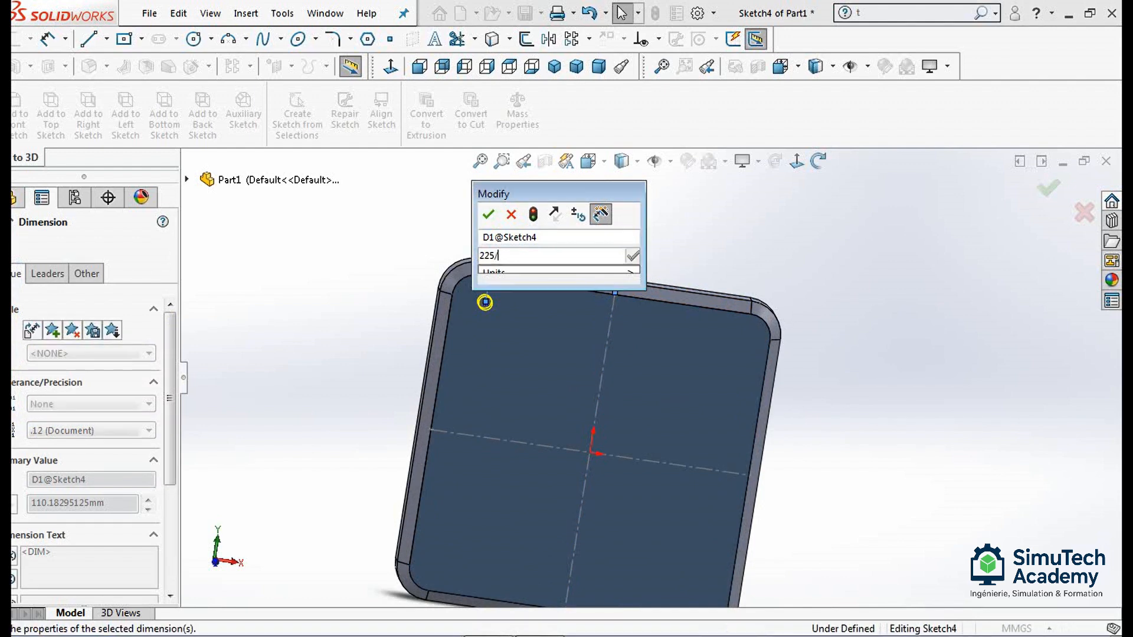
key("Return")
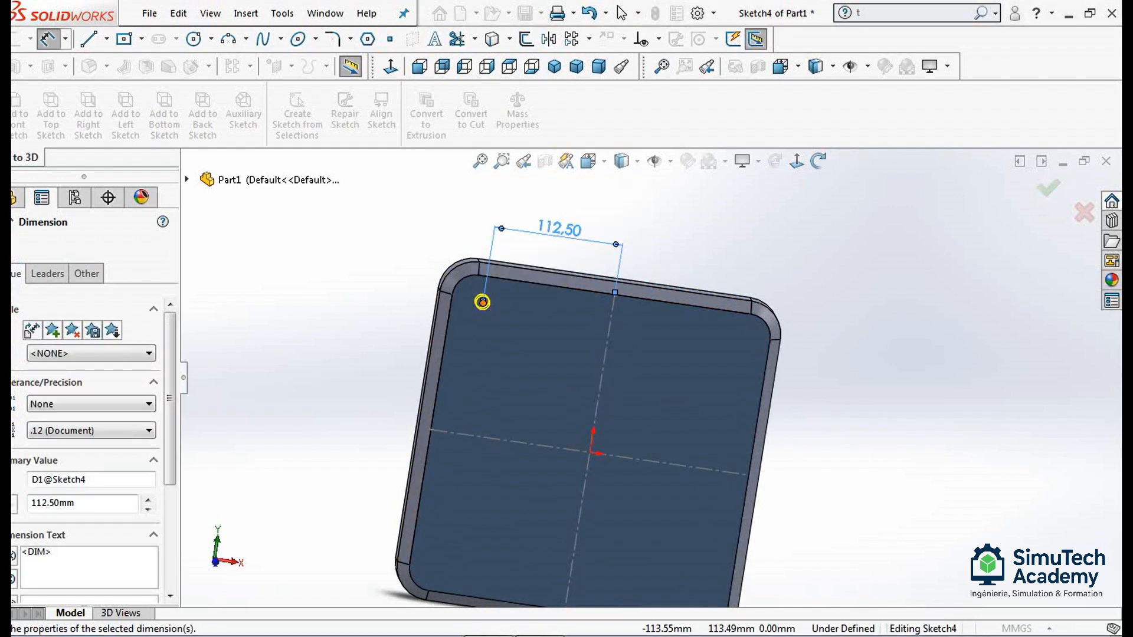
- Dimension the hole point's distance from the horizontal centerline as 112.5 mm and finish the dowel hole
left_click(483, 302)
left_click(481, 437)
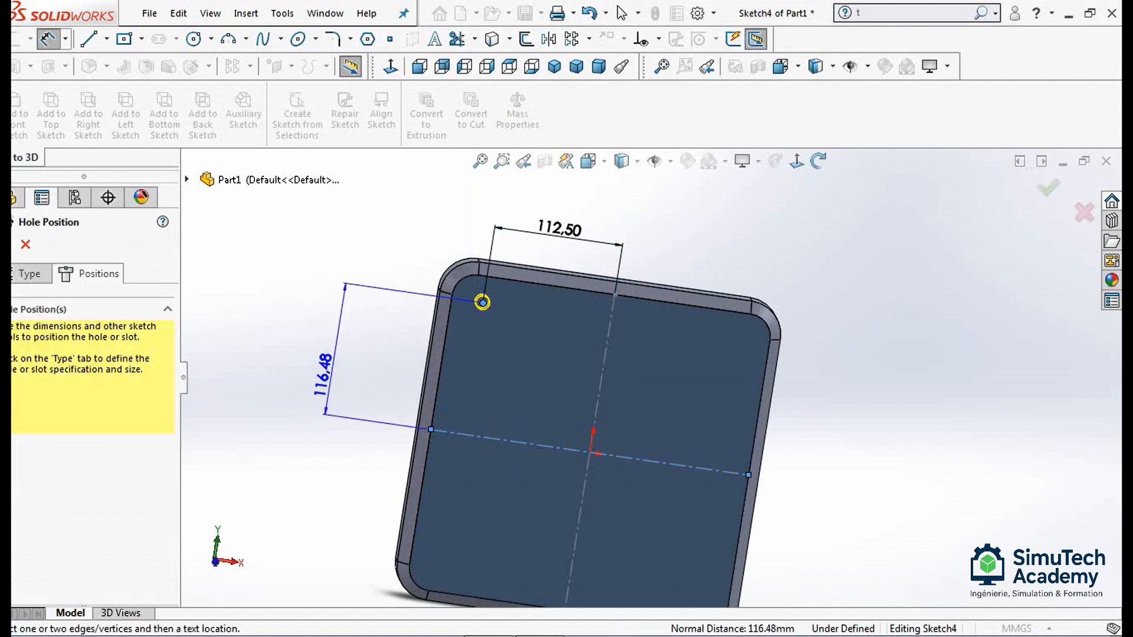
left_click(325, 372)
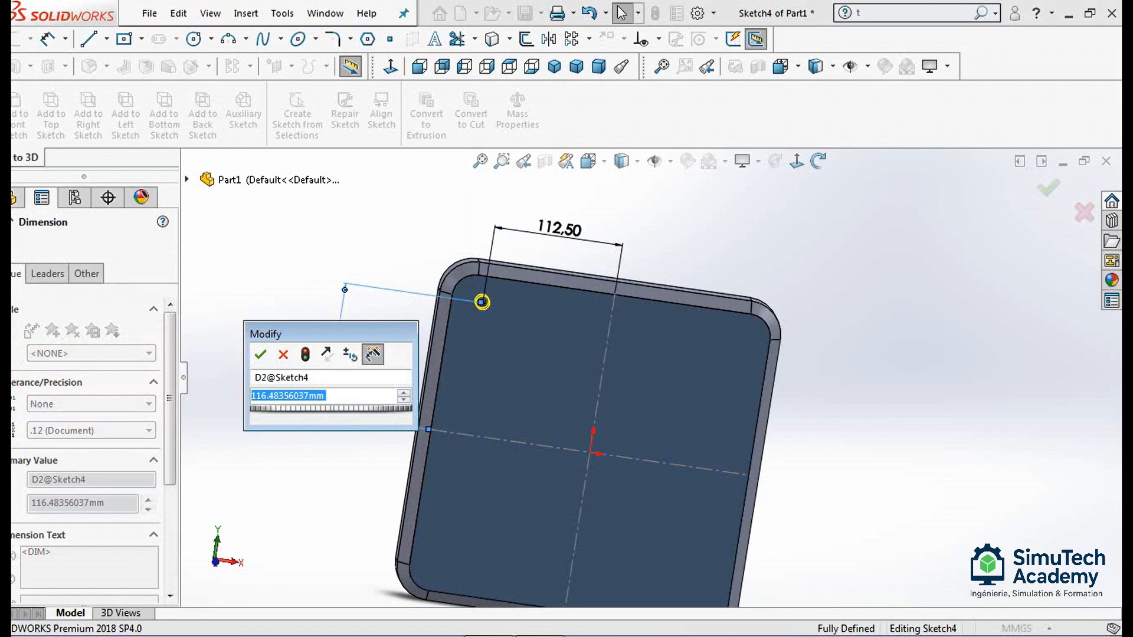
type("112.5")
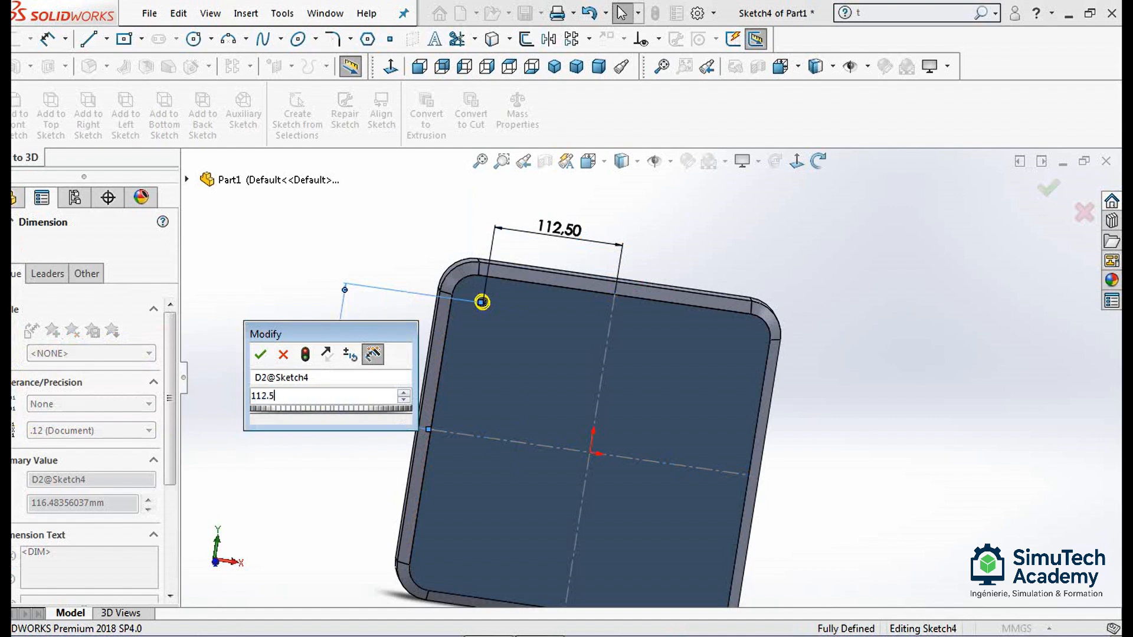
key("Return")
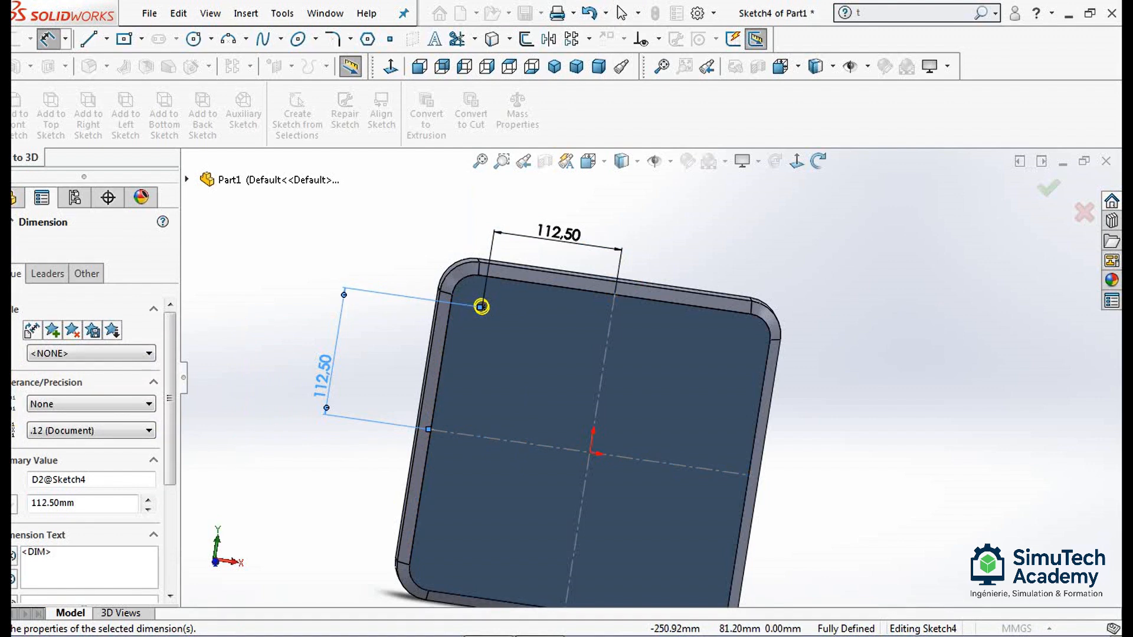
key("Escape")
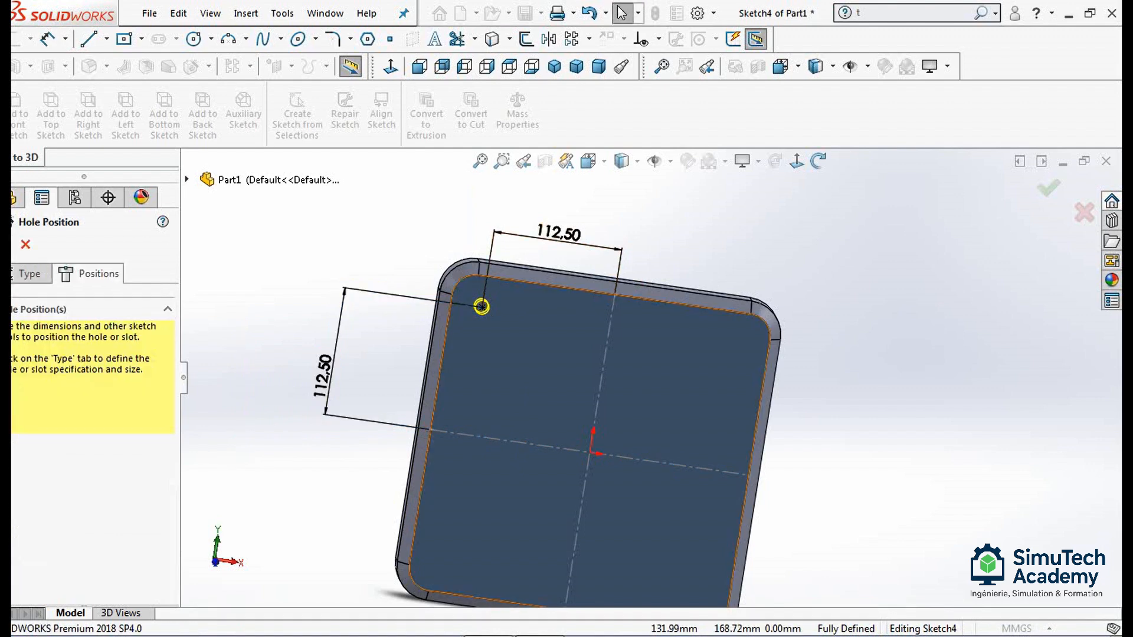
left_click(1048, 187)
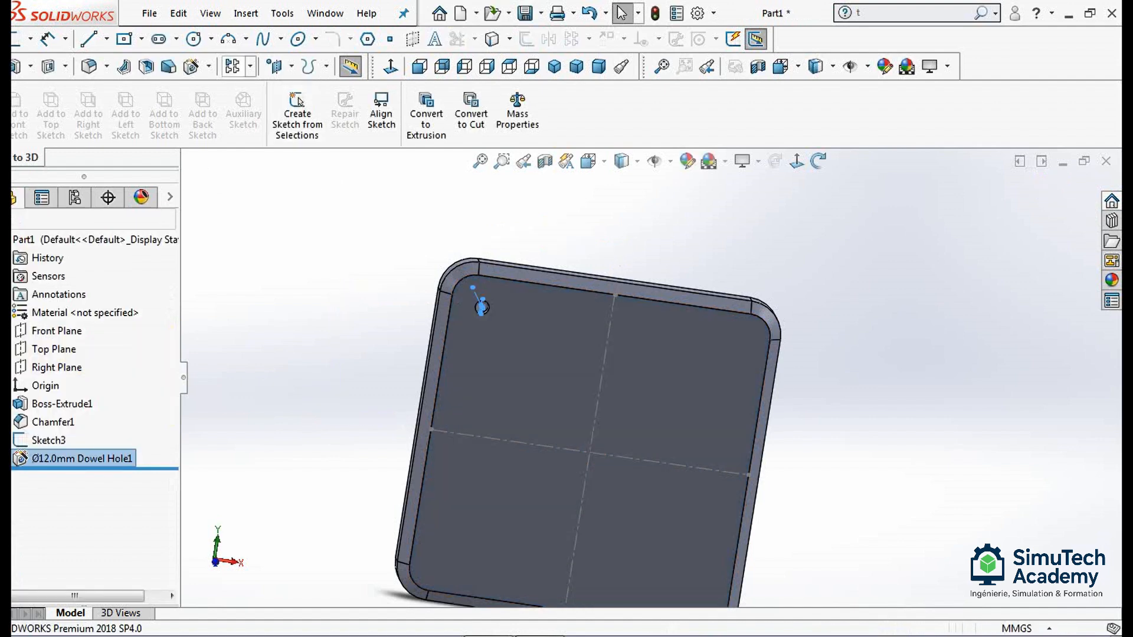
key("Escape")
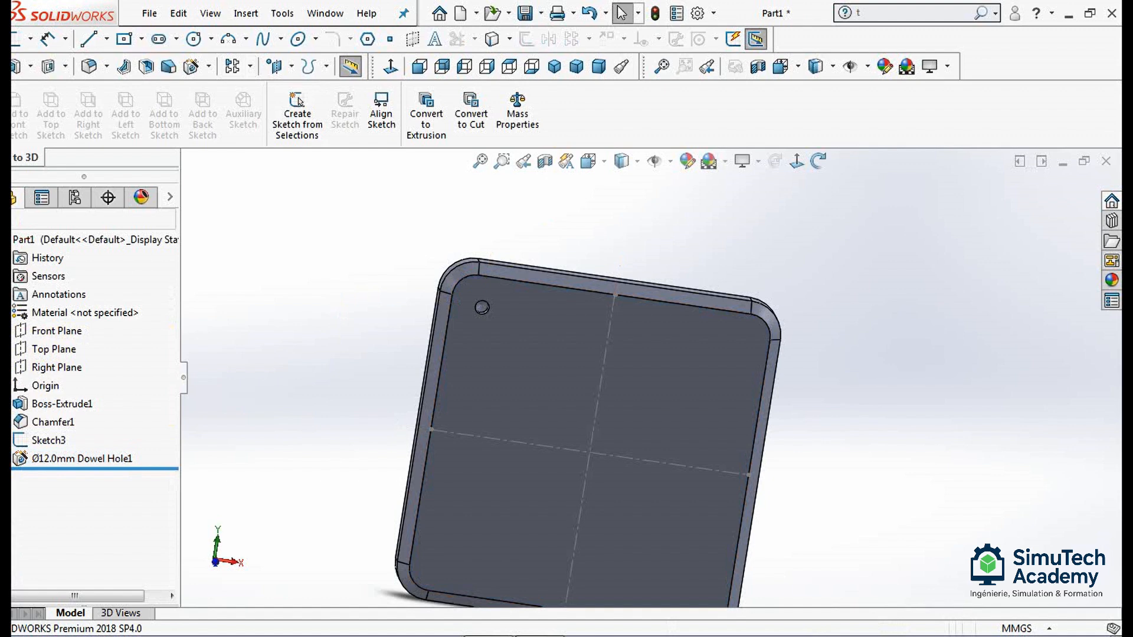
- Start a linear pattern with the plate's upper edge as Direction 1 and its left edge as Direction 2
left_click(250, 66)
left_click(275, 86)
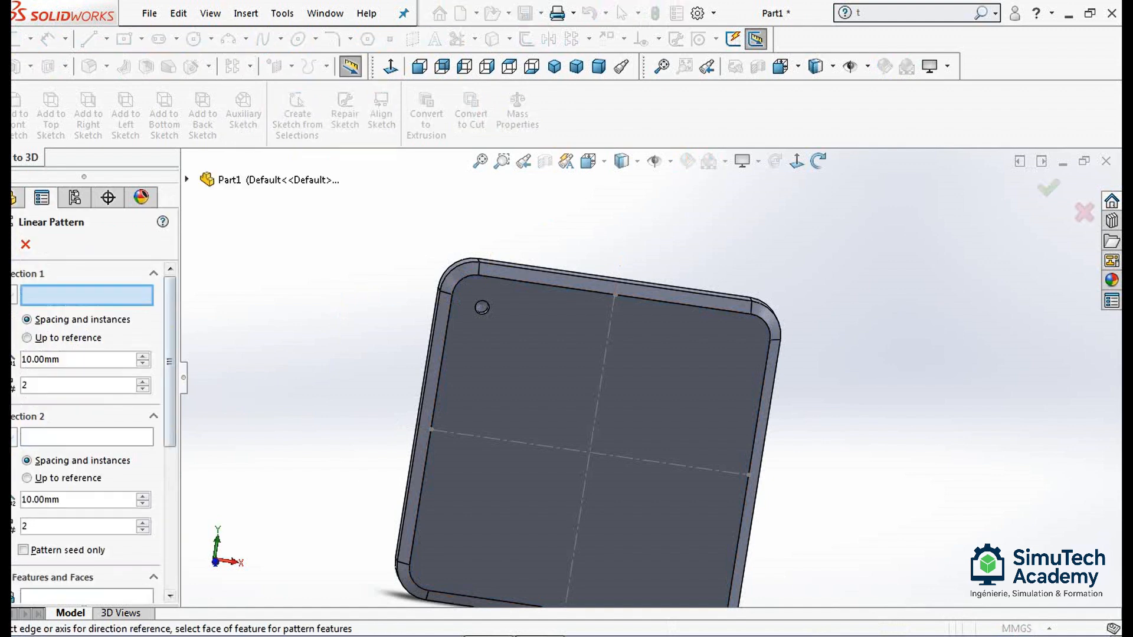
left_click(536, 270)
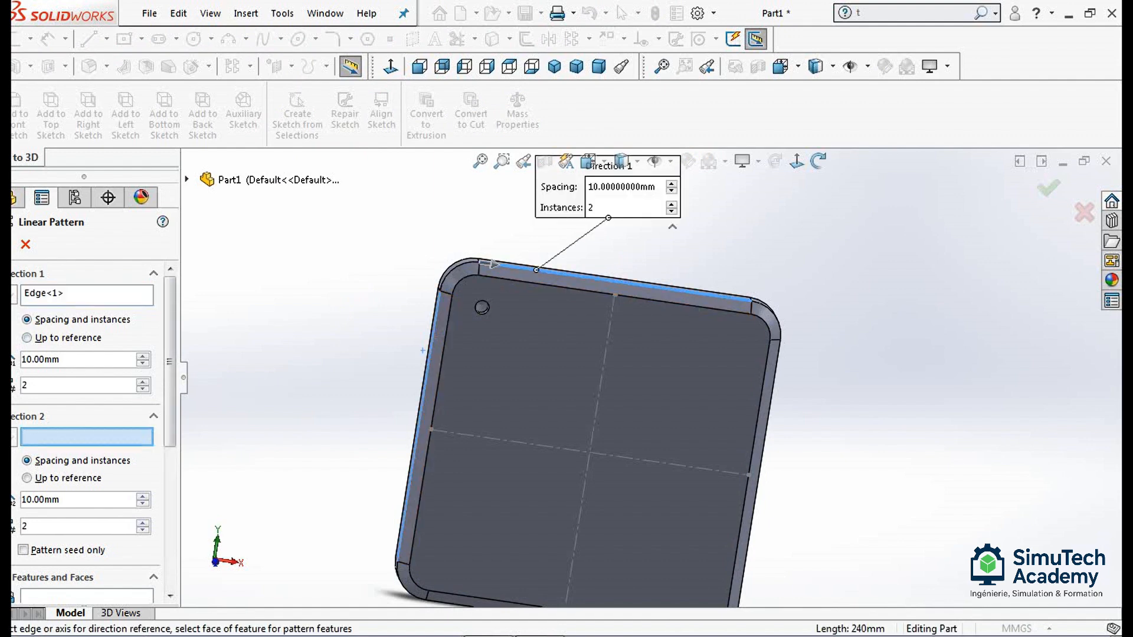
left_click(432, 338)
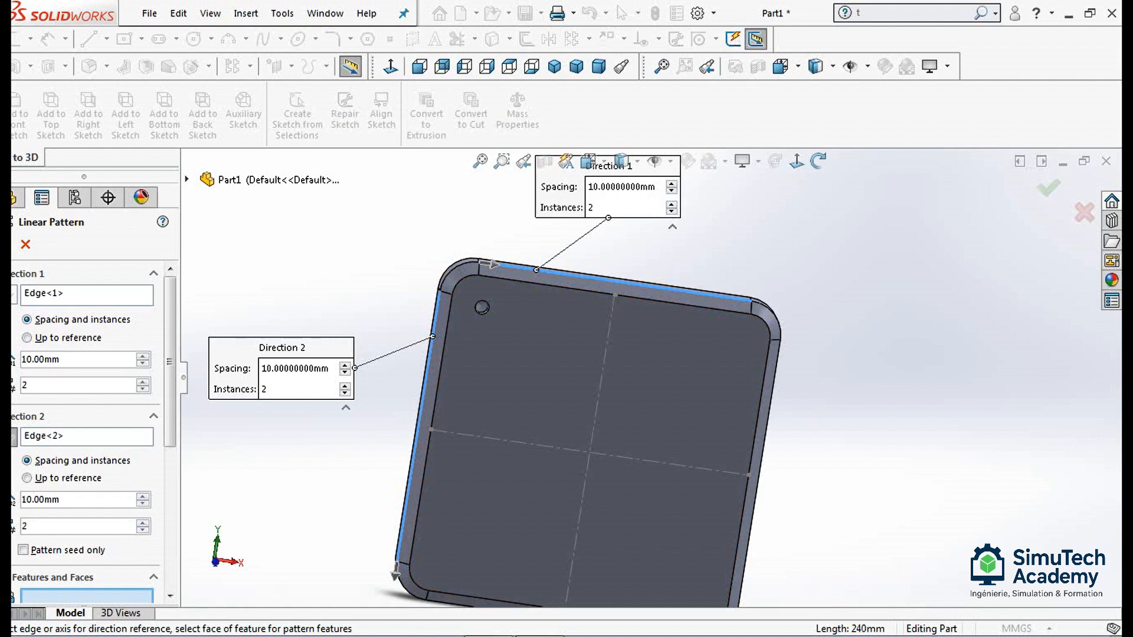
- Set the linear pattern's spacing to 225 mm in both directions, with 2 instances each
left_click(68, 360)
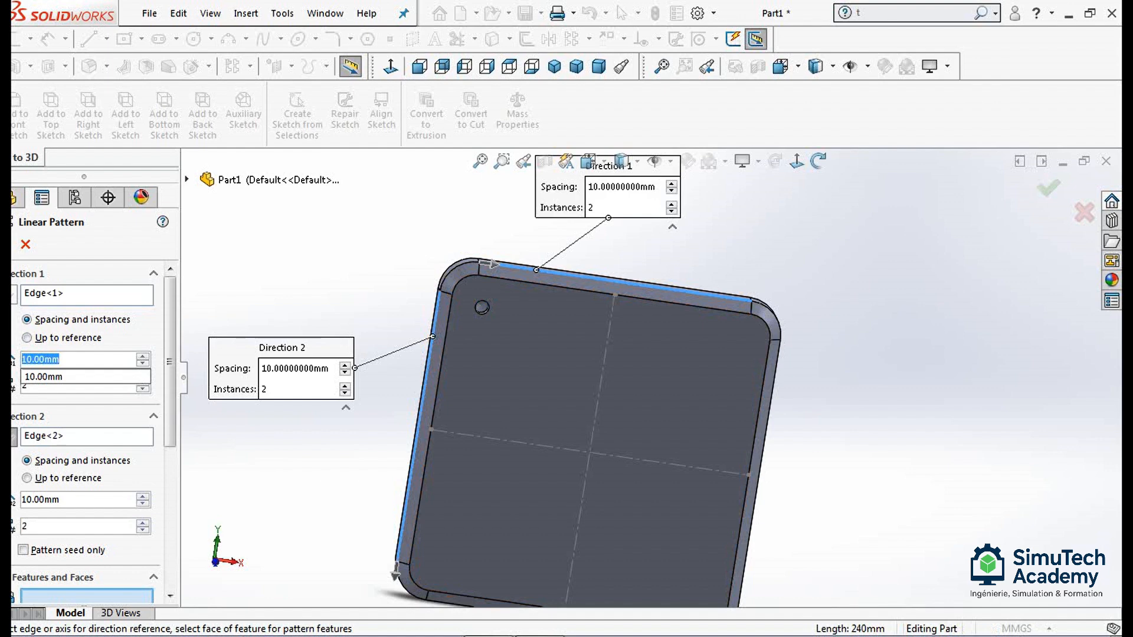
type("225")
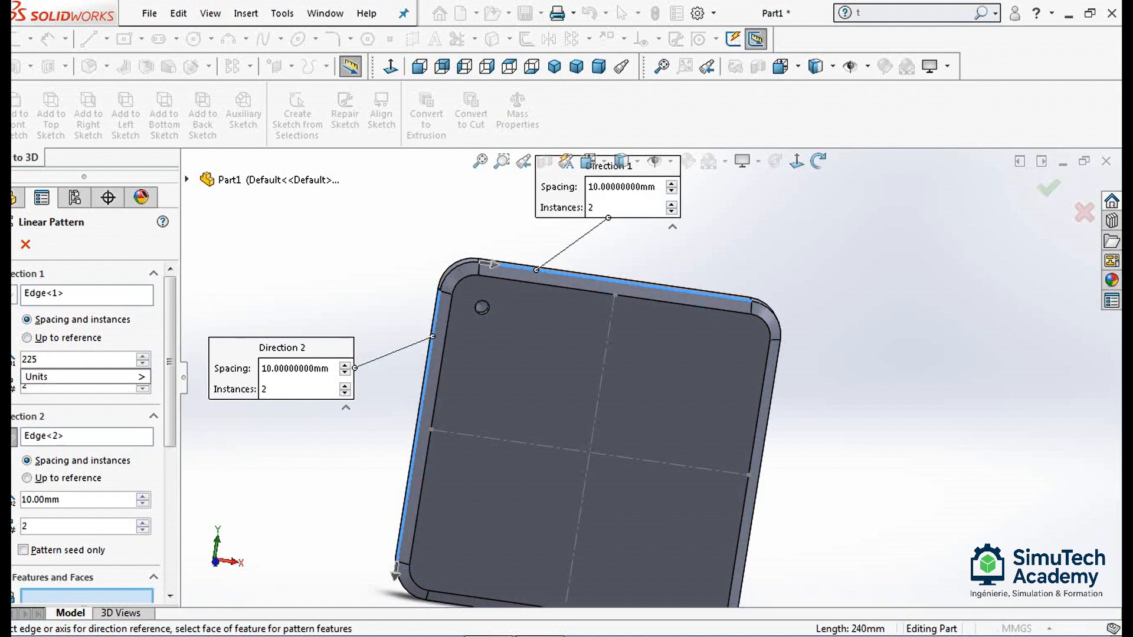
left_click(89, 500)
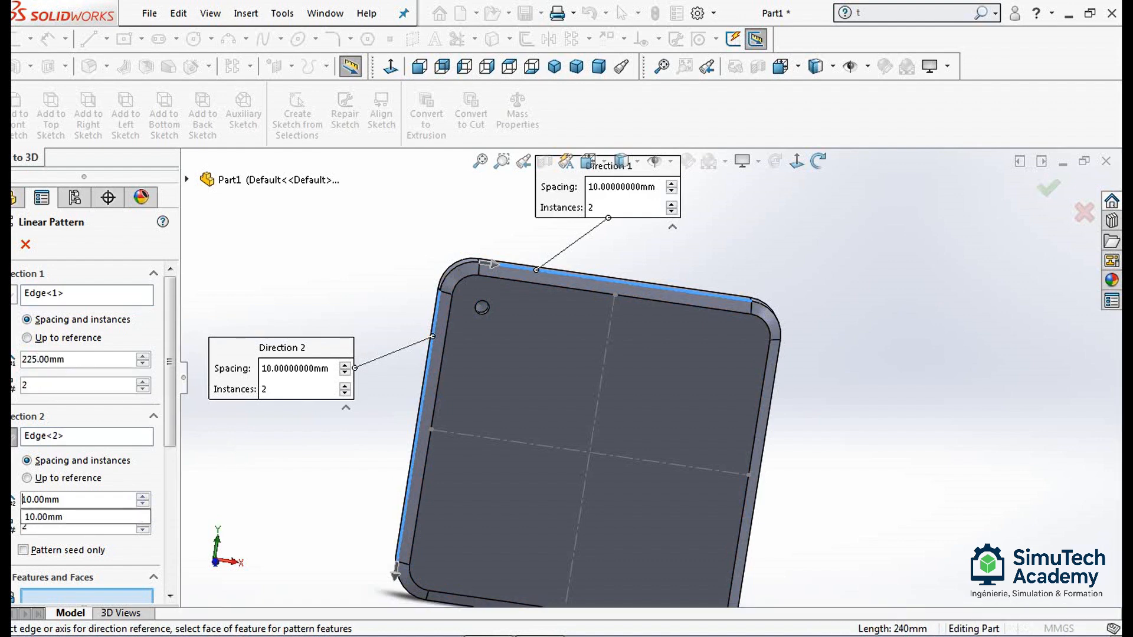
type("225")
key("Return")
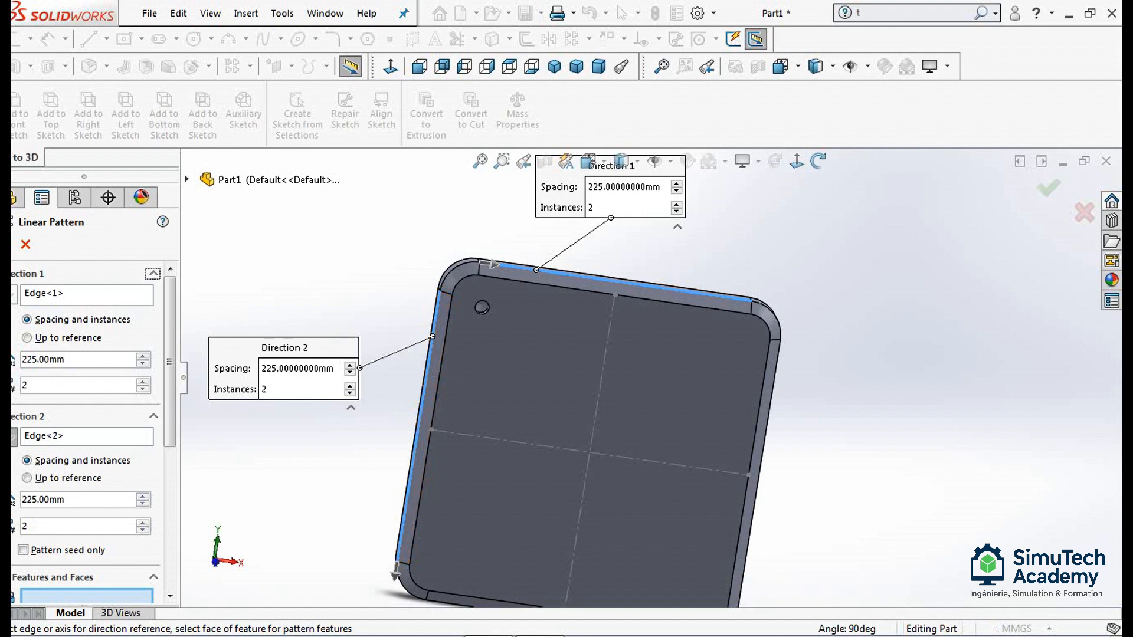
- Select the 12 mm dowel hole as the feature to pattern and finish the linear pattern
left_click_drag(170, 362, 170, 436)
scroll(619, 408, "up", 4)
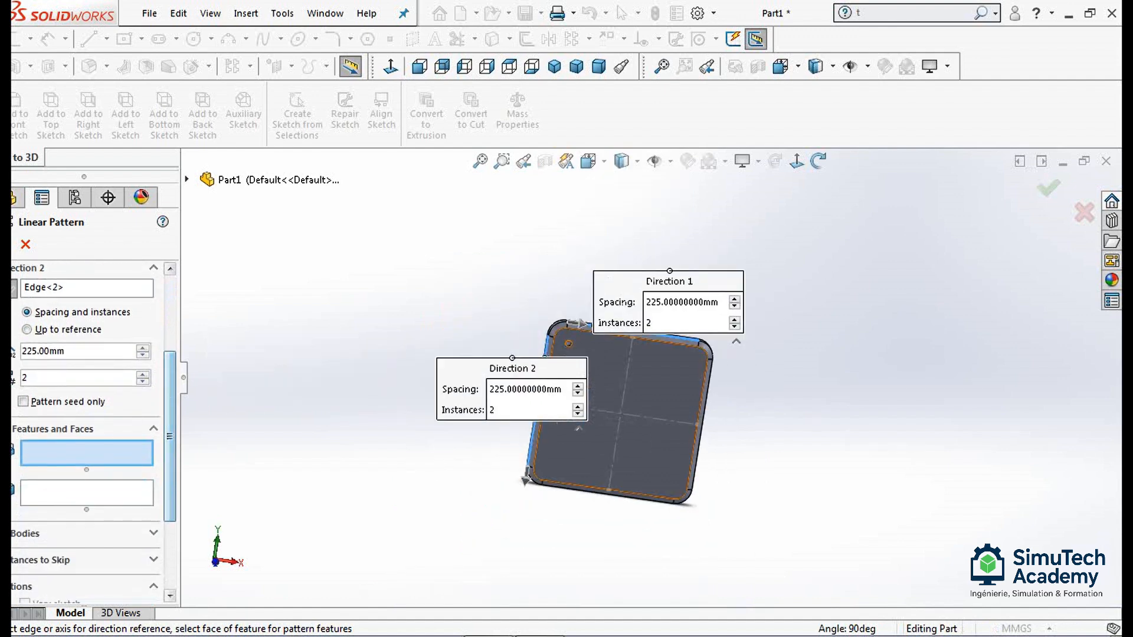
scroll(592, 405, "down", 3)
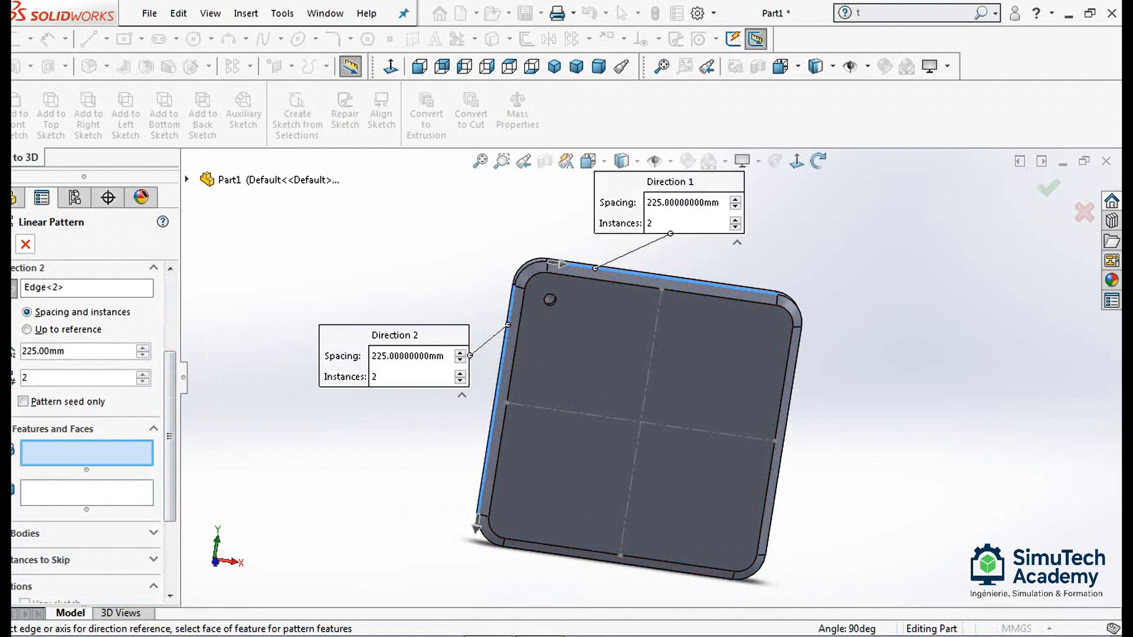
left_click(5, 245)
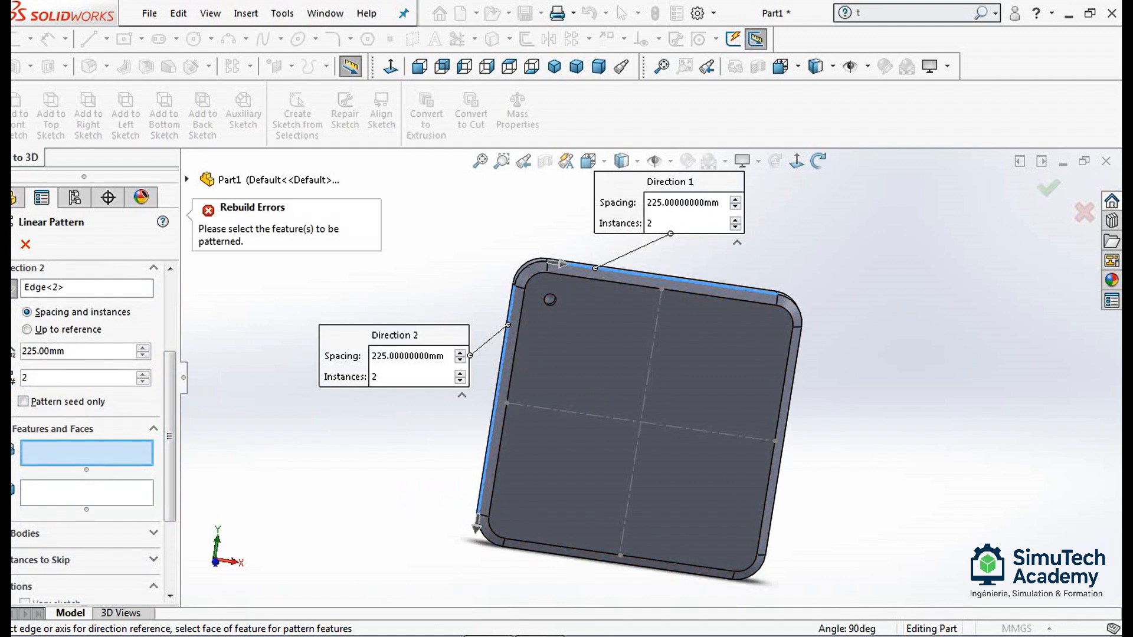
left_click(87, 452)
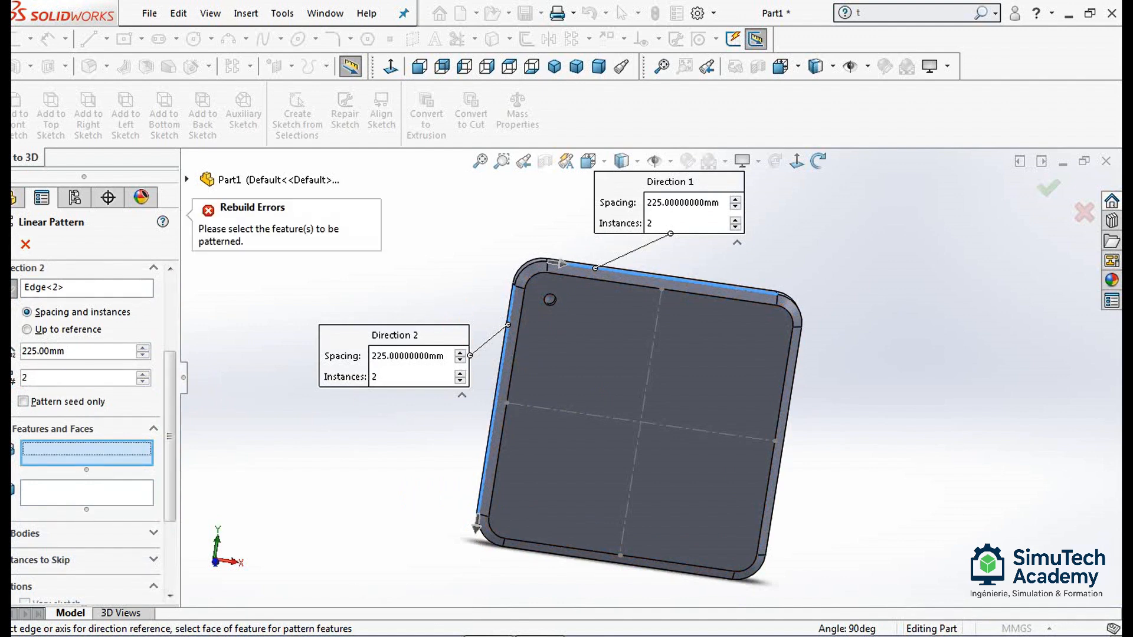
left_click(187, 179)
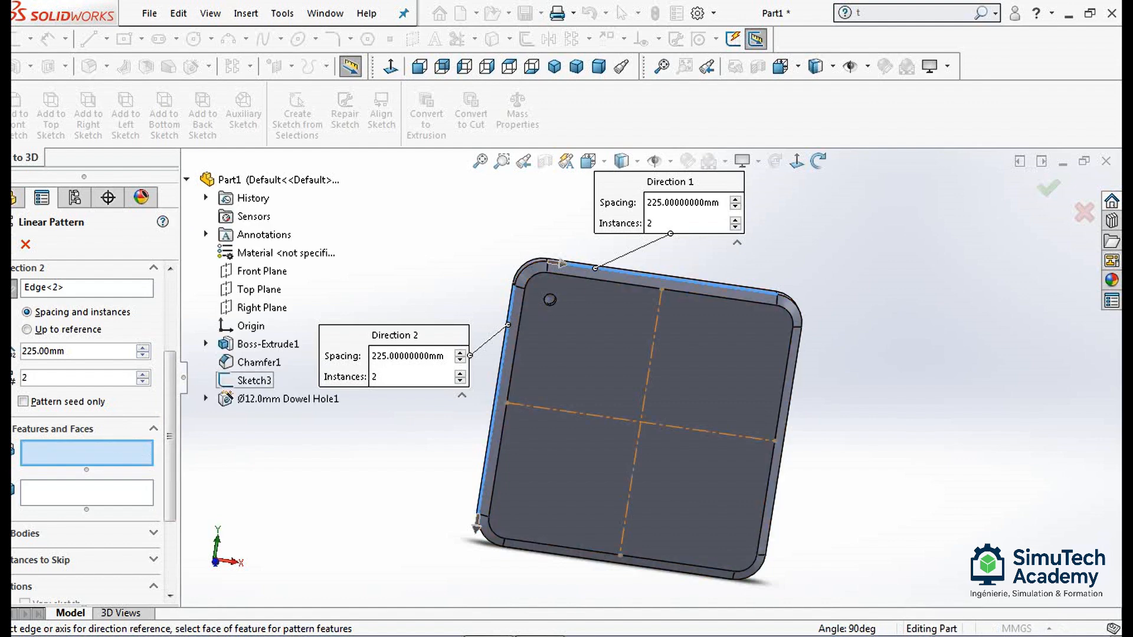
left_click(280, 399)
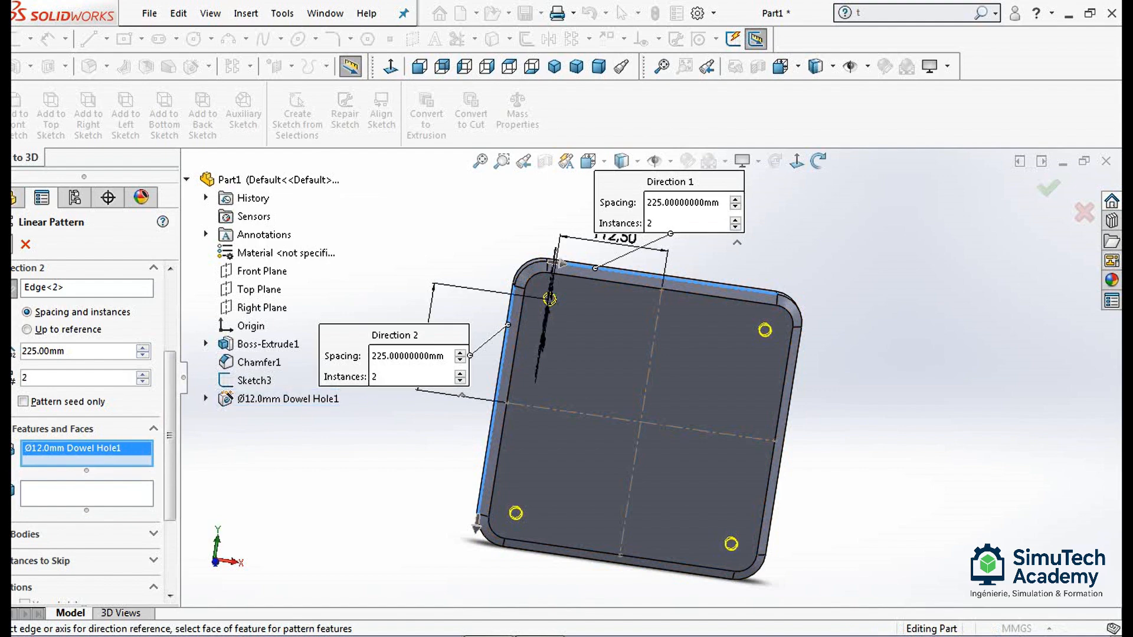
left_click(6, 245)
middle_click_drag(548, 389, 749, 399)
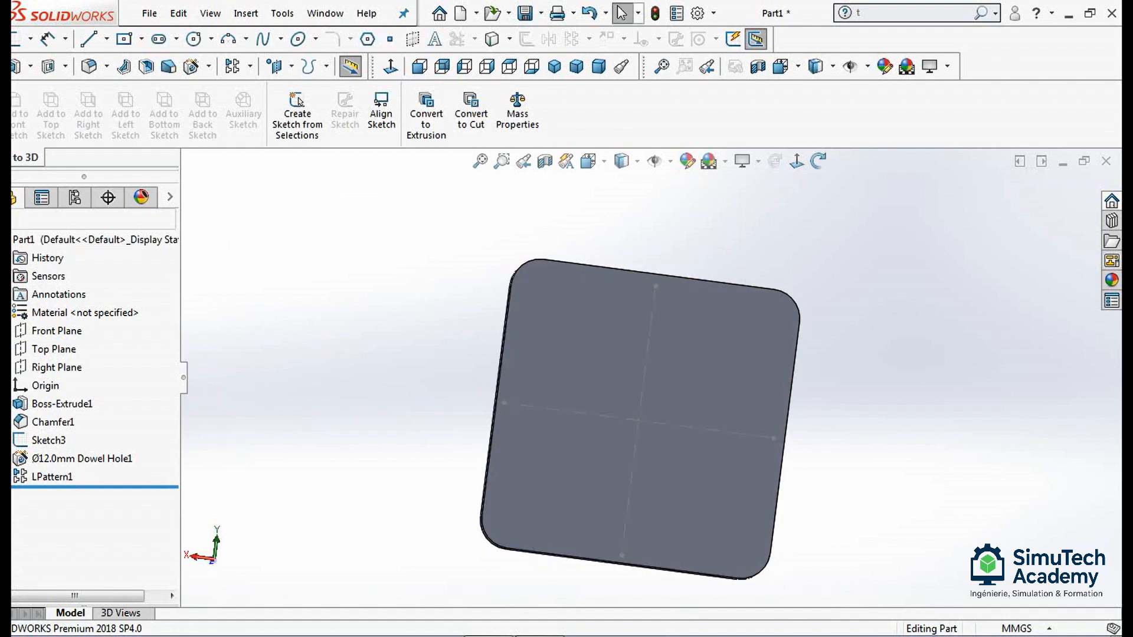
left_click(18, 39)
left_click(646, 366)
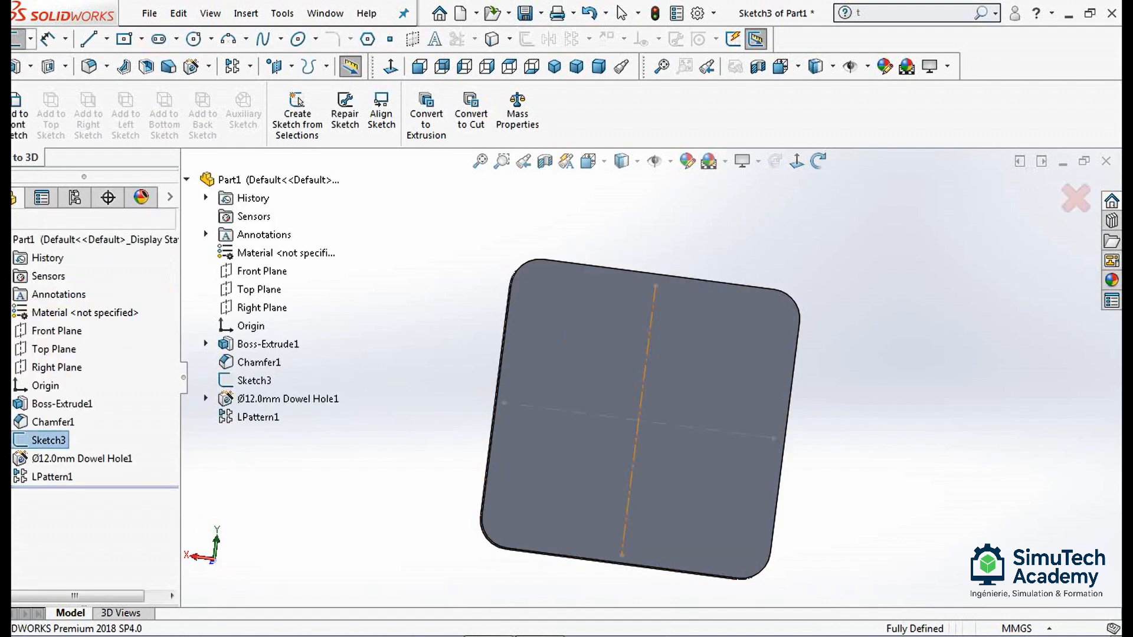
left_click(18, 39)
left_click(18, 39)
left_click(551, 352)
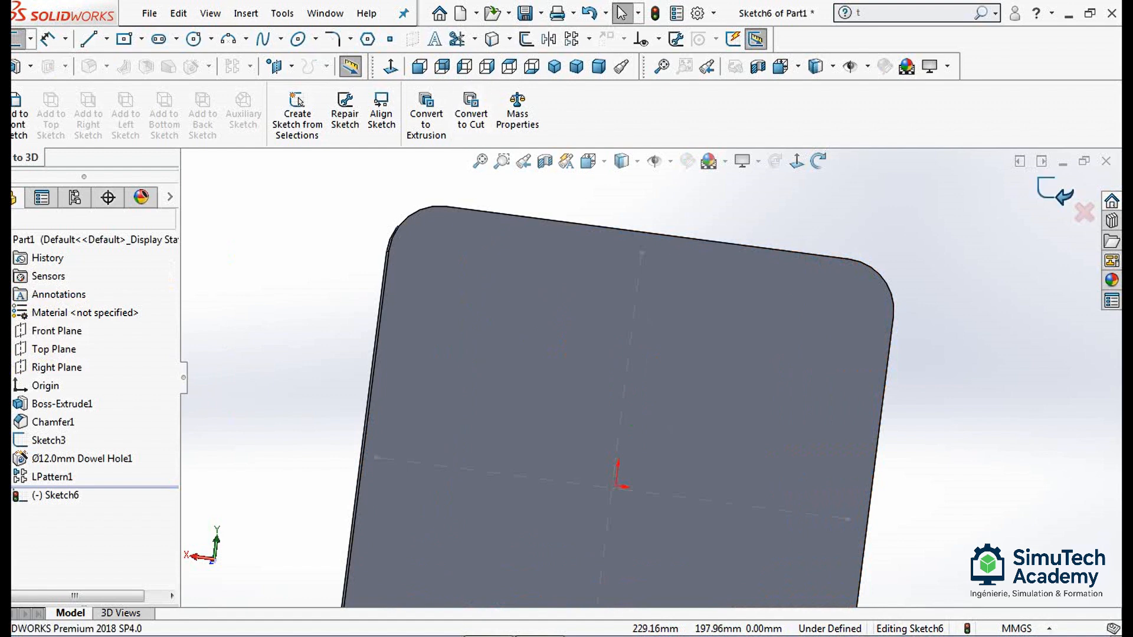
left_click(1056, 192)
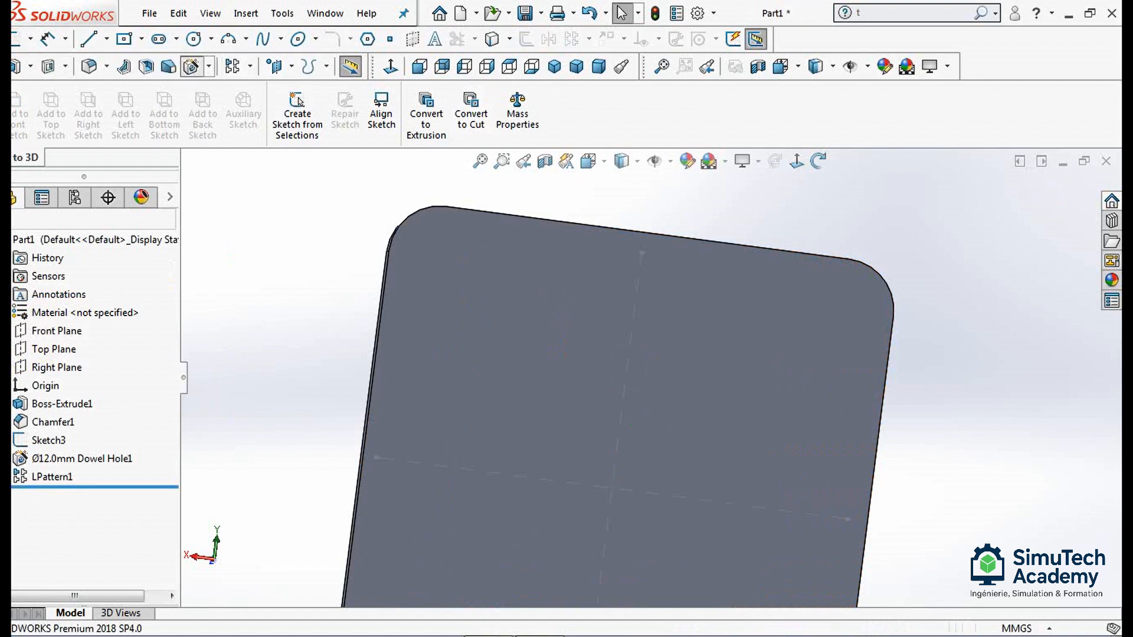
- Start another 12 mm dowel hole and place its point on the plate's back face near the upper-left corner
left_click(192, 66)
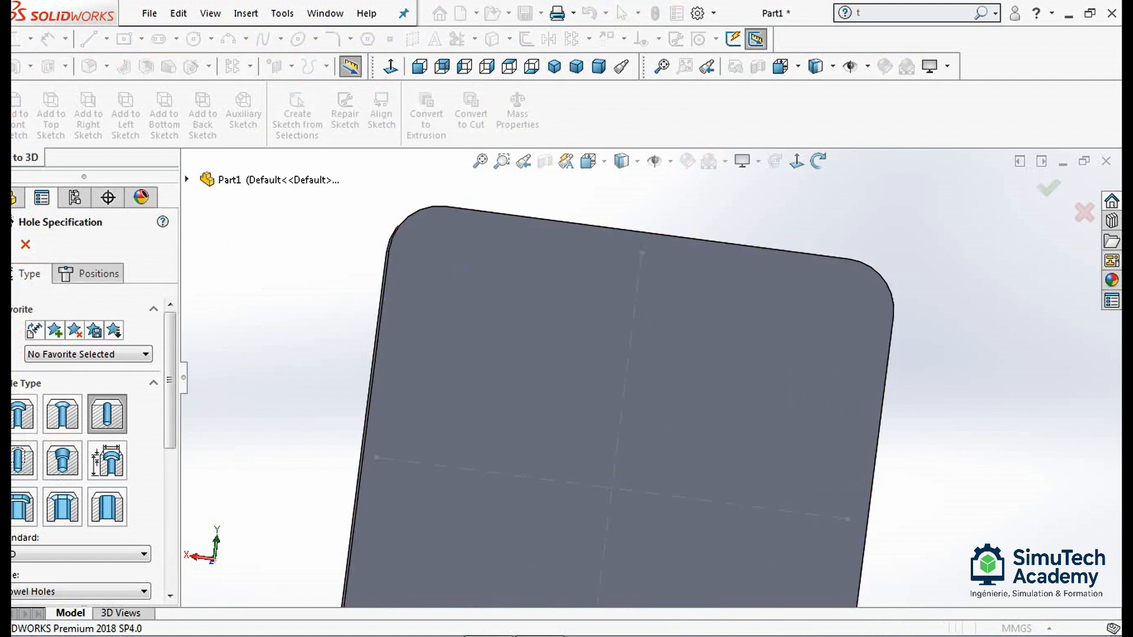
scroll(86, 449, "down", 5)
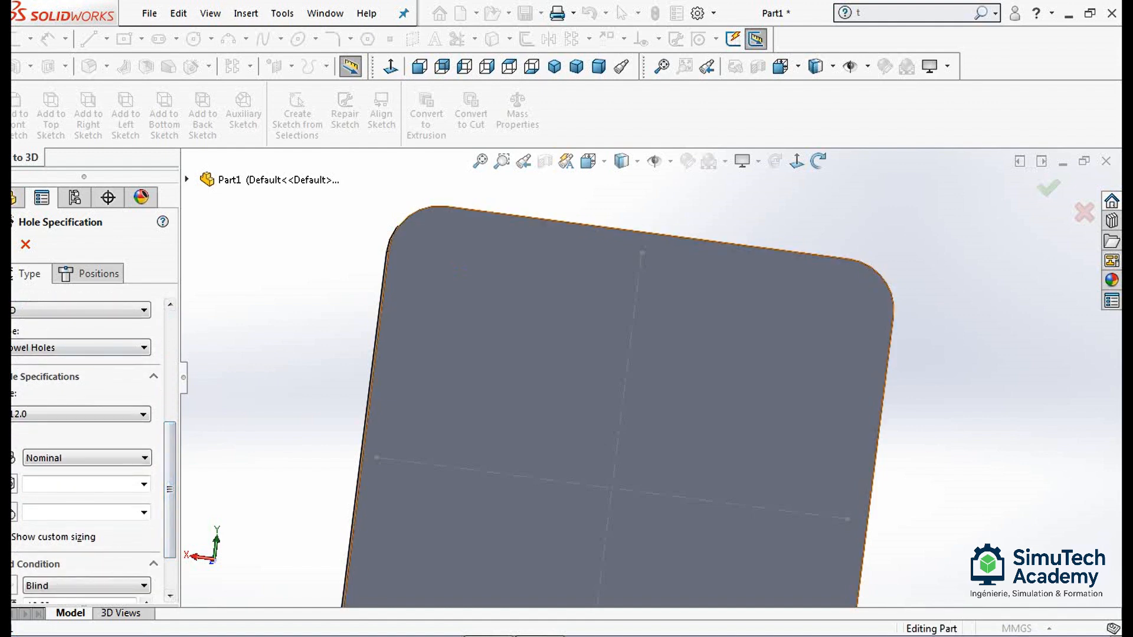
left_click(92, 273)
left_click(490, 253)
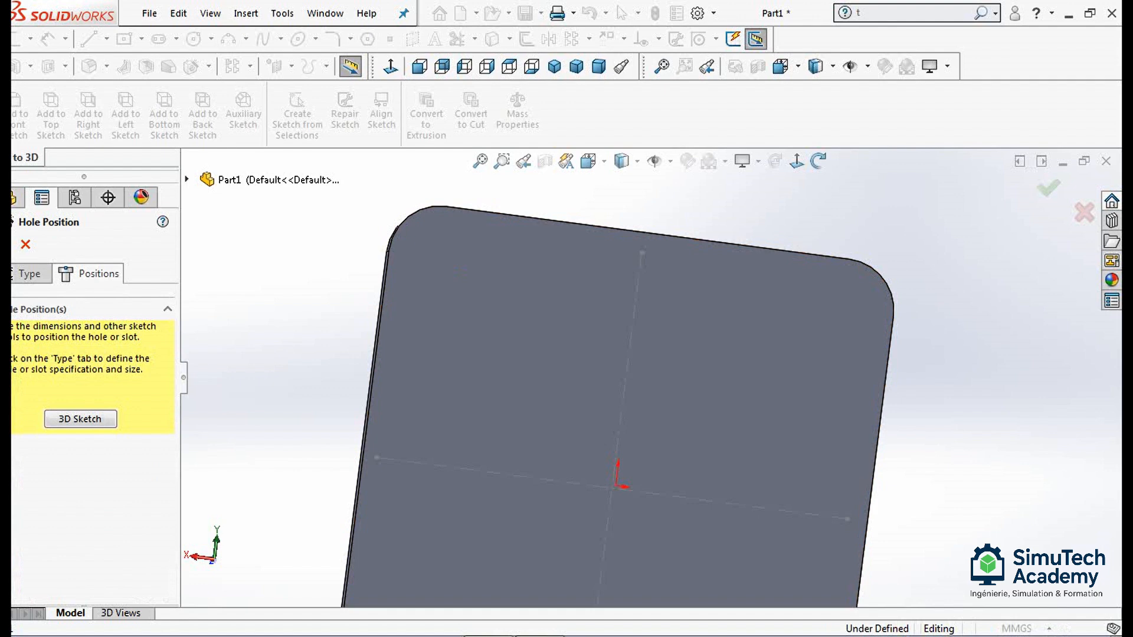
left_click(446, 261)
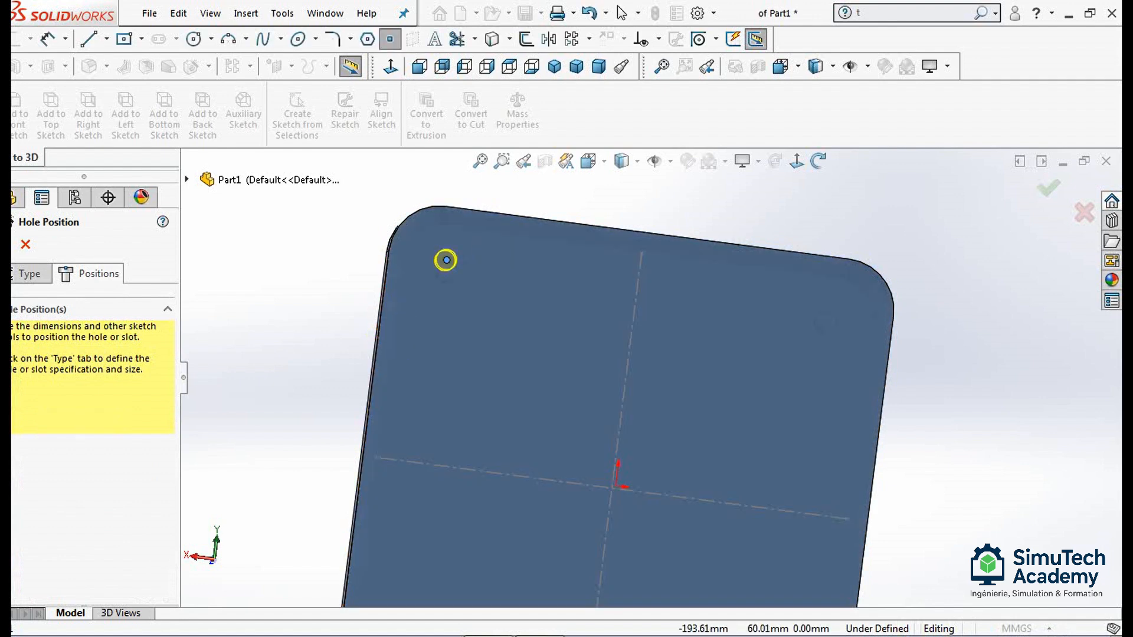
- Dimension the new hole point's distance from the vertical centerline and set it to 250/2, that is 125 mm
scroll(331, 331, "up", 2)
left_click(47, 39)
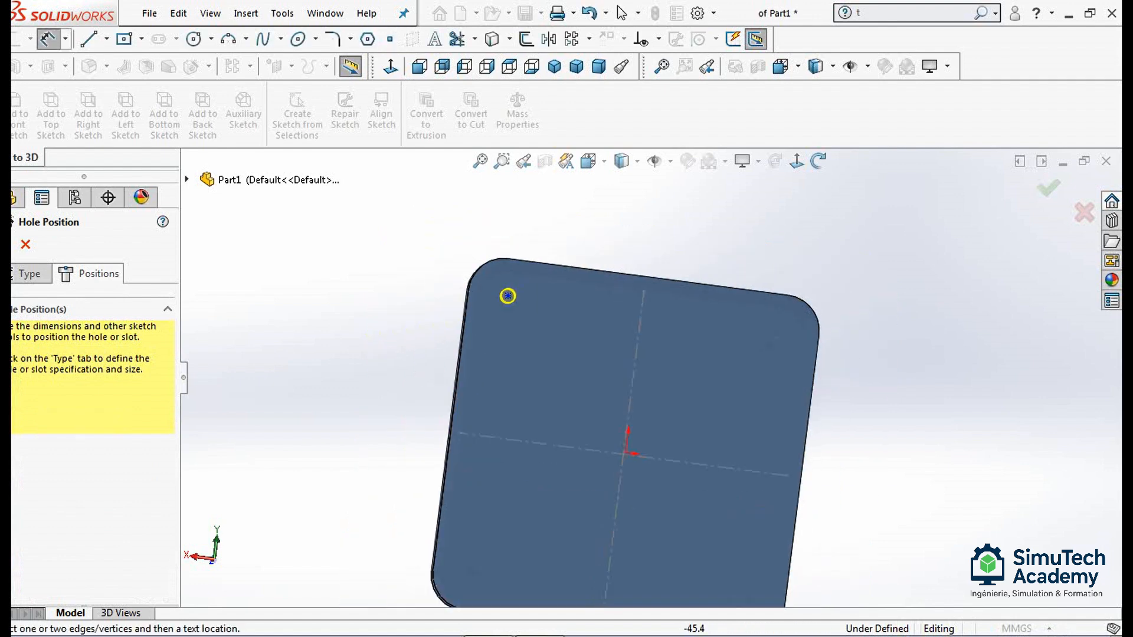
left_click(637, 354)
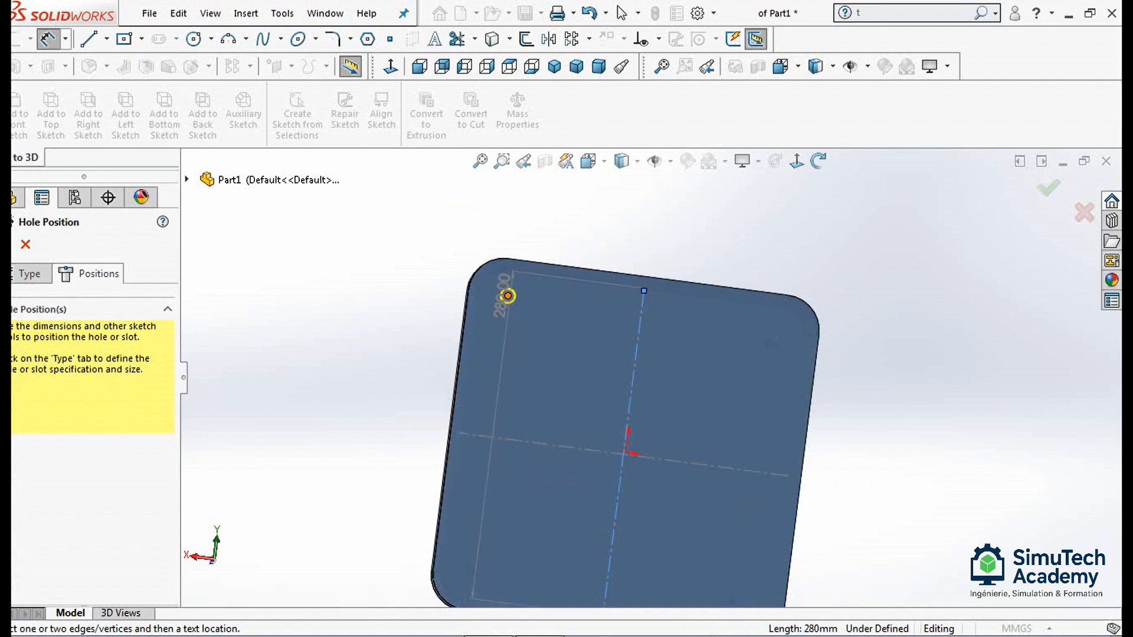
left_click(507, 296)
left_click(566, 224)
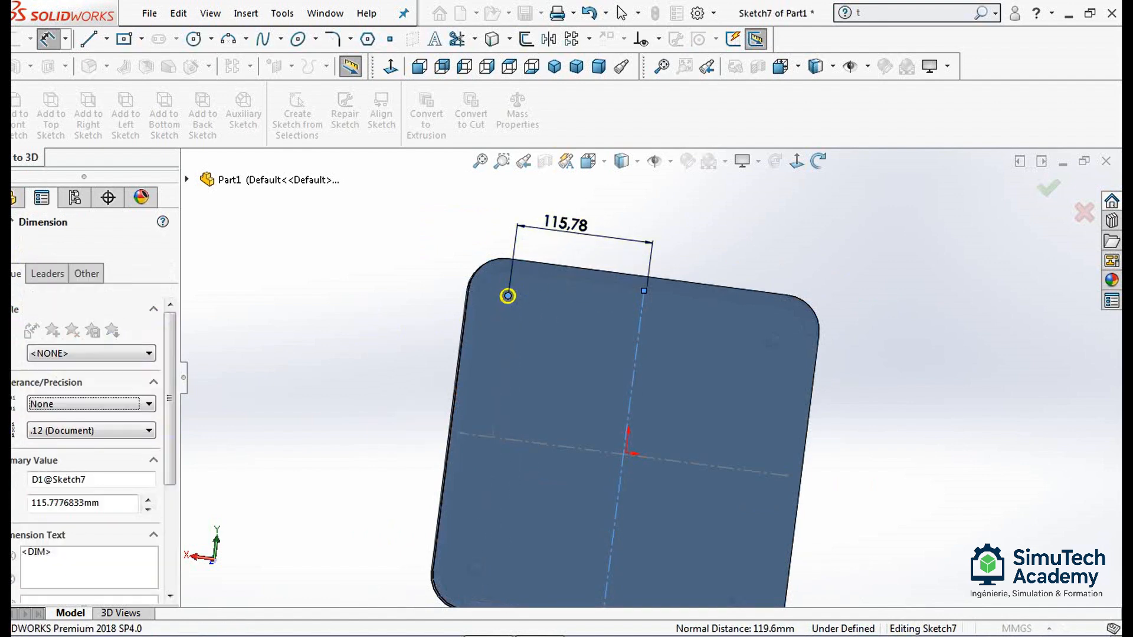
type("250")
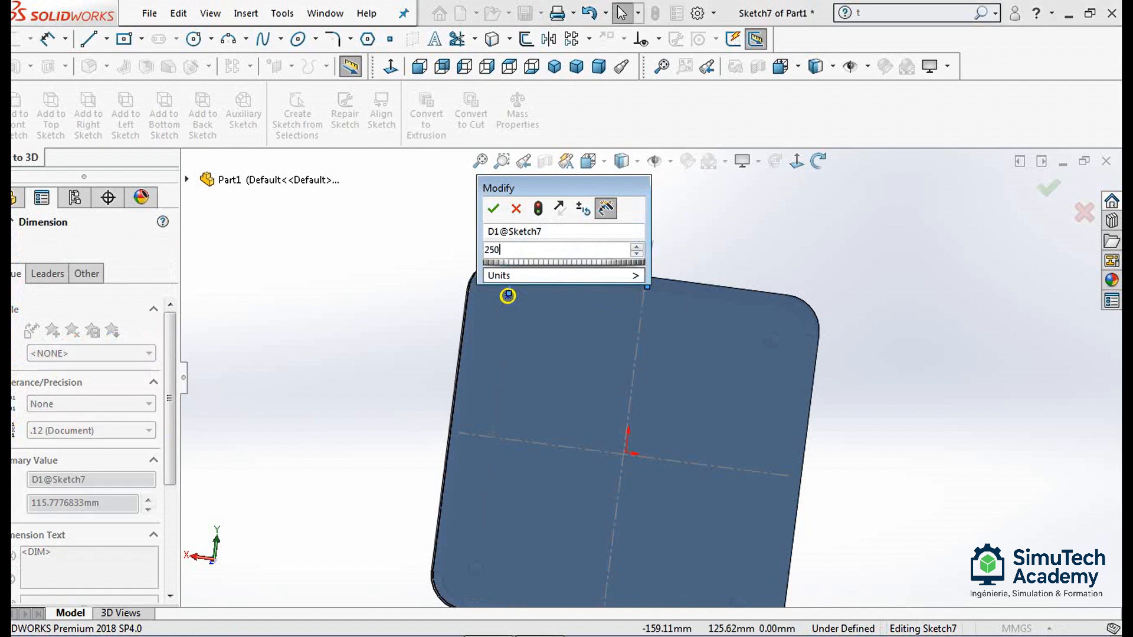
type("/2")
key("Return")
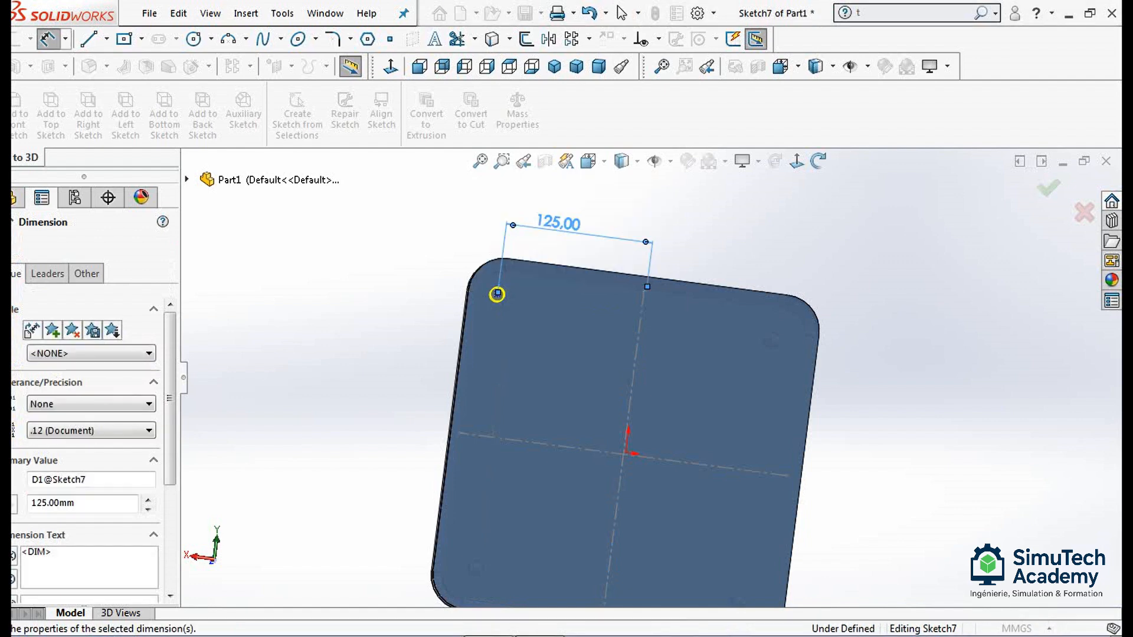
- Dimension the new hole point's distance from the horizontal centerline as 125 mm and finish the dowel hole
left_click(498, 294)
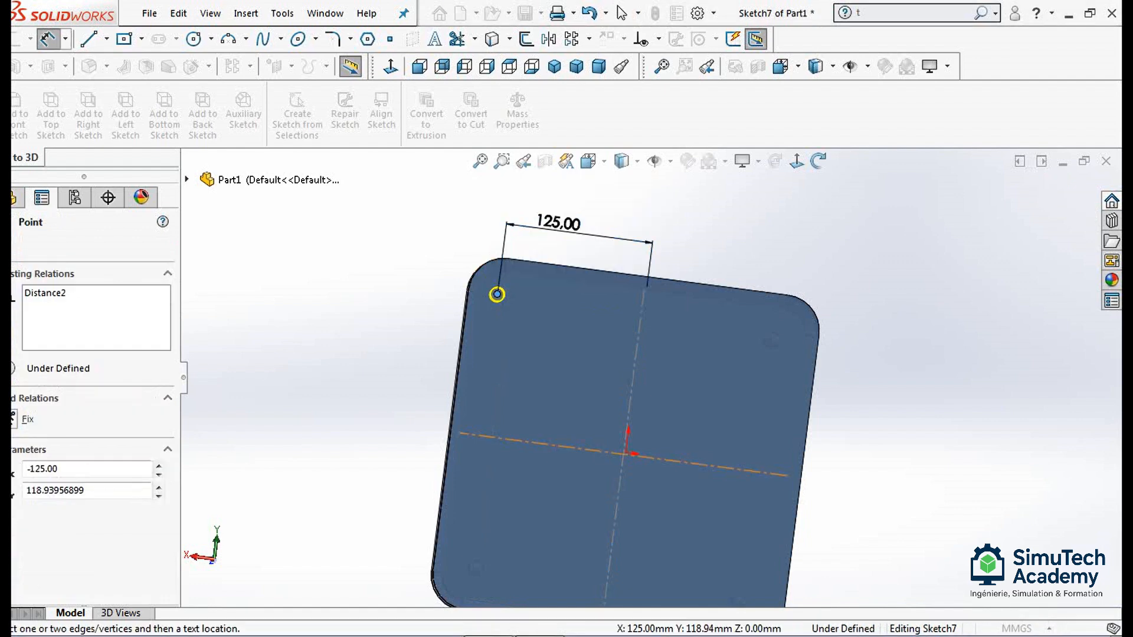
left_click(461, 431)
left_click(342, 366)
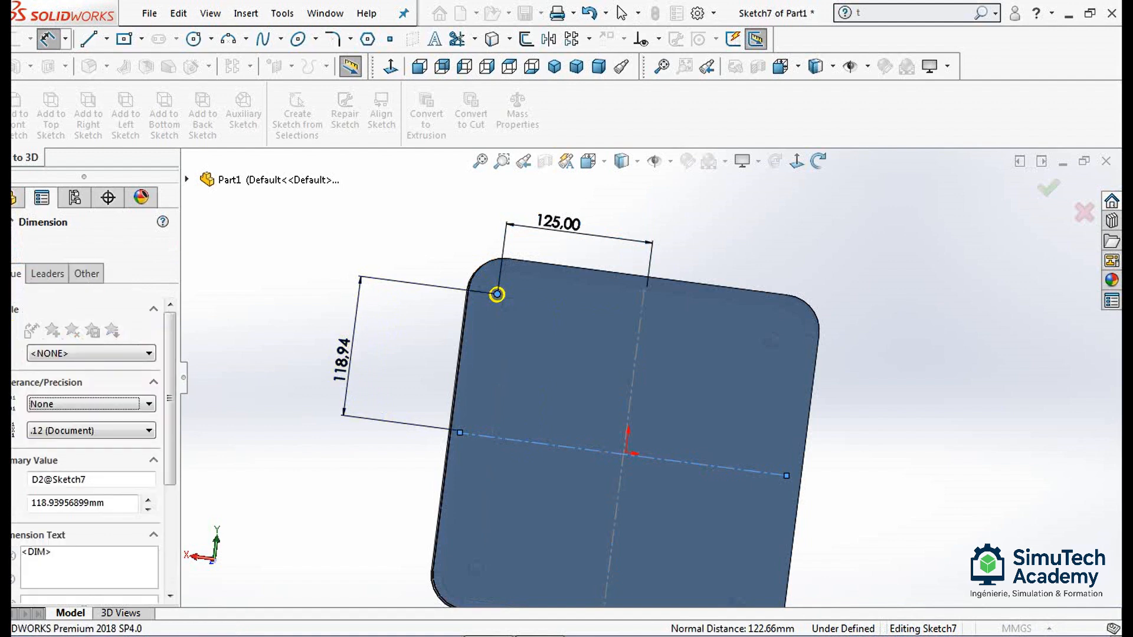
type("125")
key("Return")
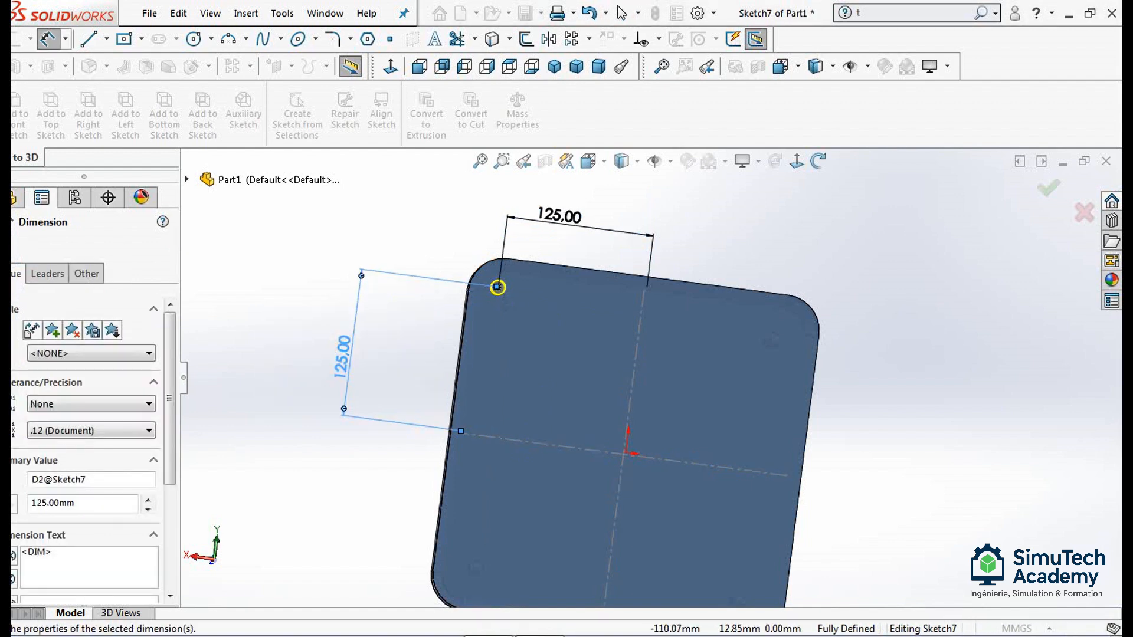
left_click(1048, 188)
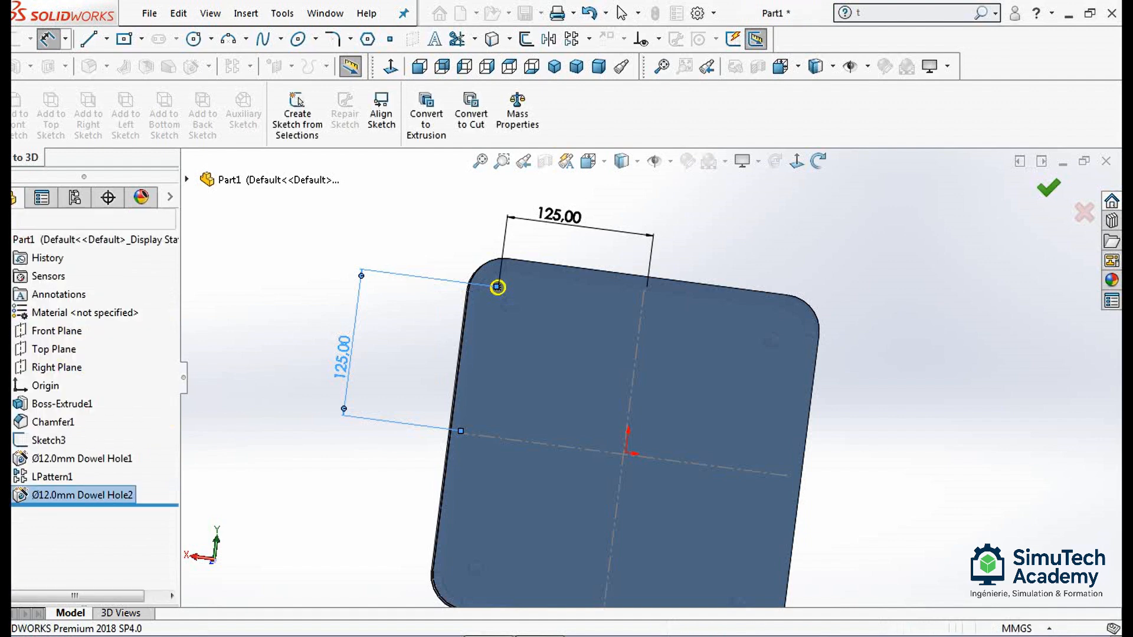
- Start a linear pattern of the back-face dowel hole with the plate's upper edge as Direction 1
scroll(650, 374, "up", 3)
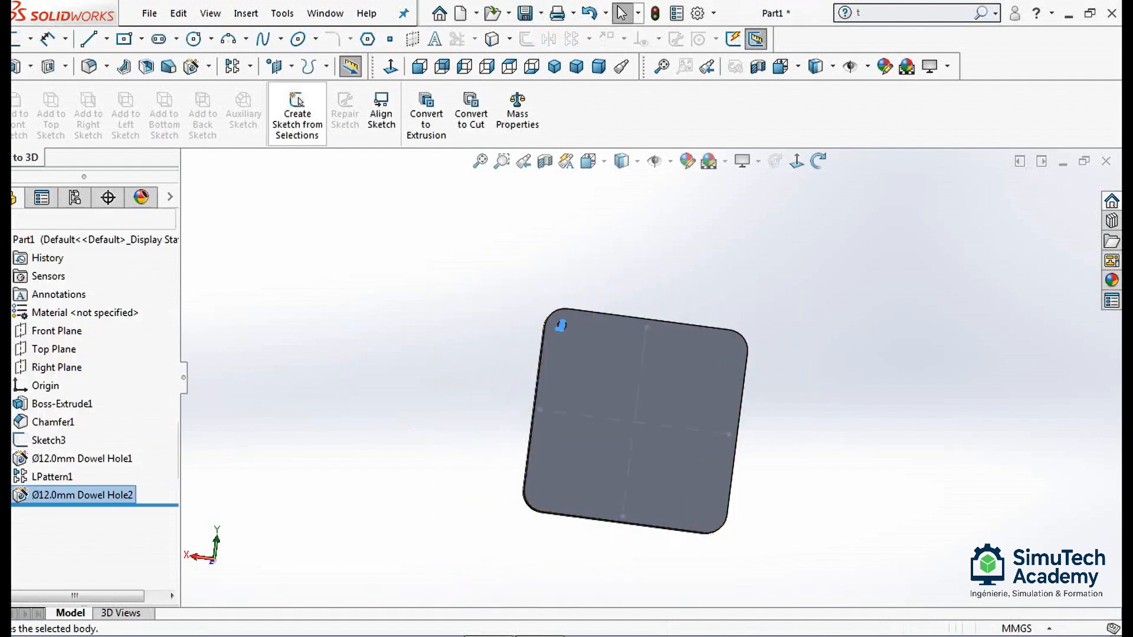
left_click(83, 495)
left_click(250, 66)
left_click(254, 87)
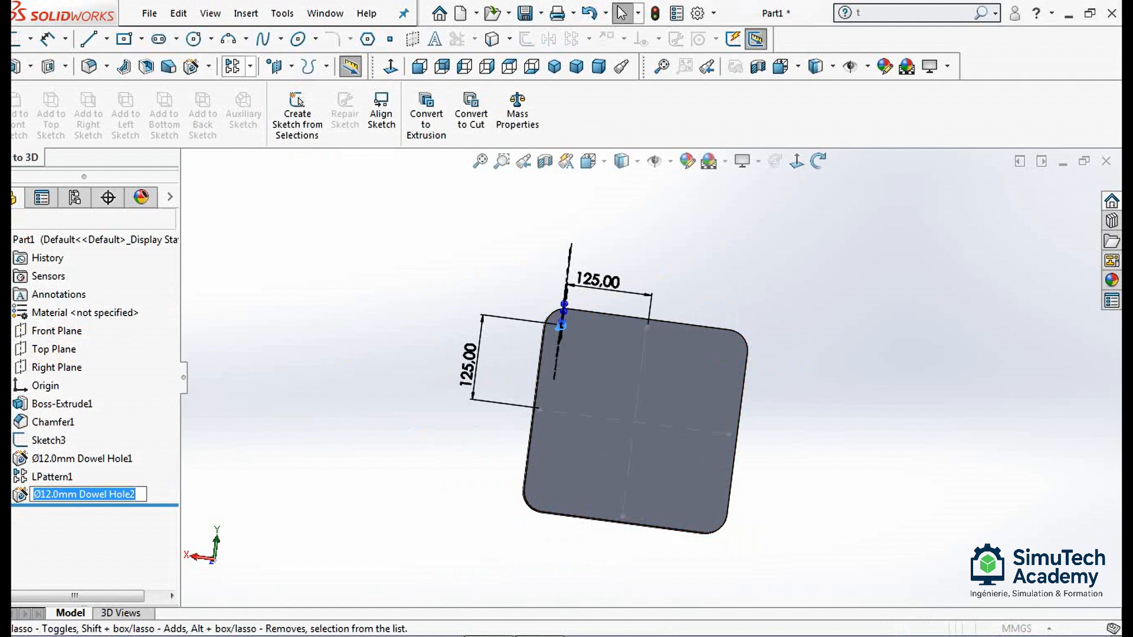
mouse_move(169, 361)
left_mouse_down()
mouse_move(169, 481)
mouse_move(169, 362)
left_mouse_up()
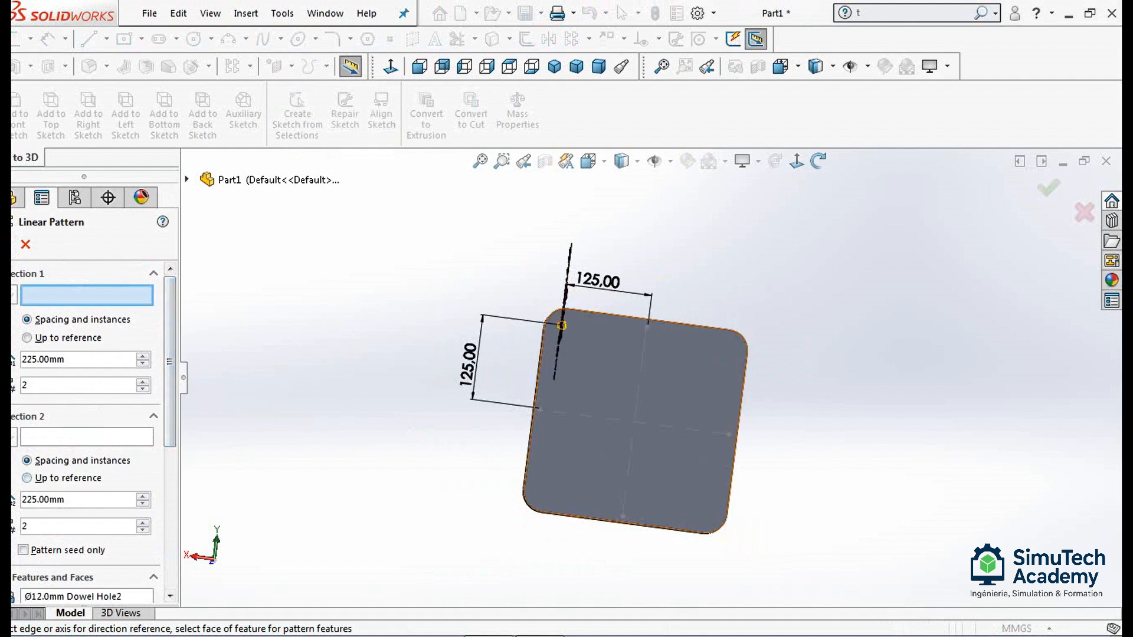
left_click(690, 324)
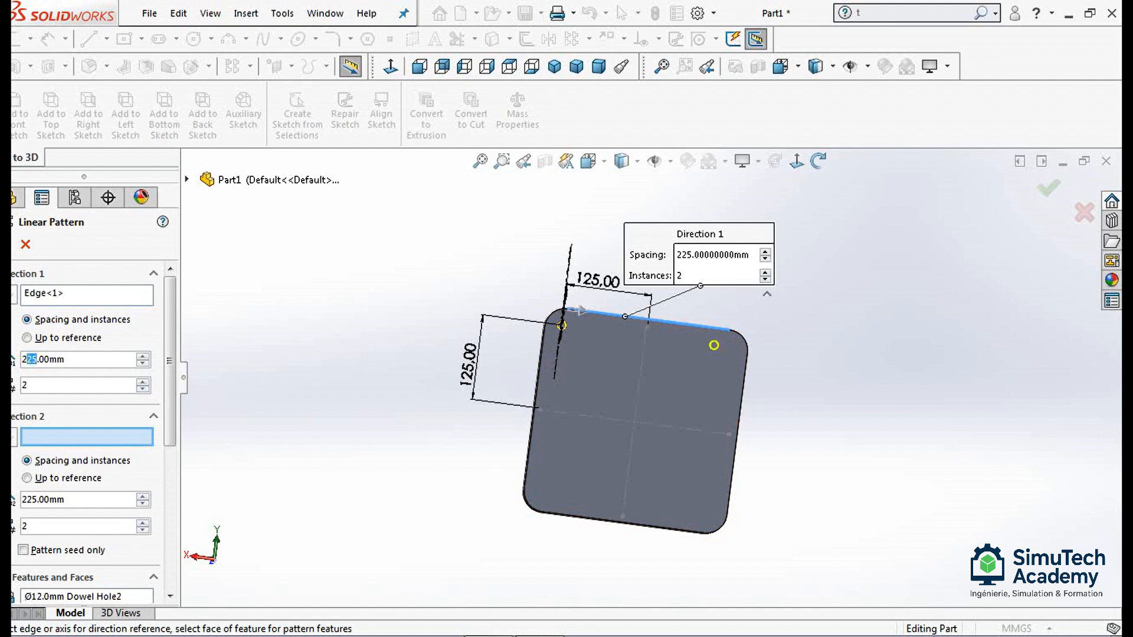
- Set the linear pattern's spacing to 250 mm in both directions
type("50")
right_click(36, 358)
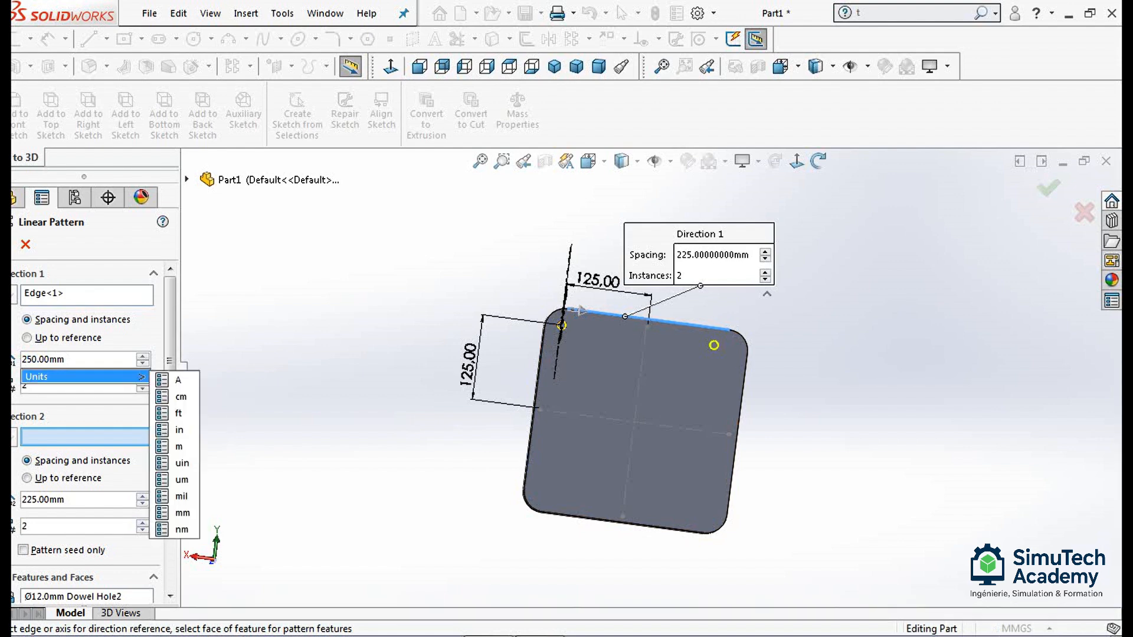
left_click(22, 500)
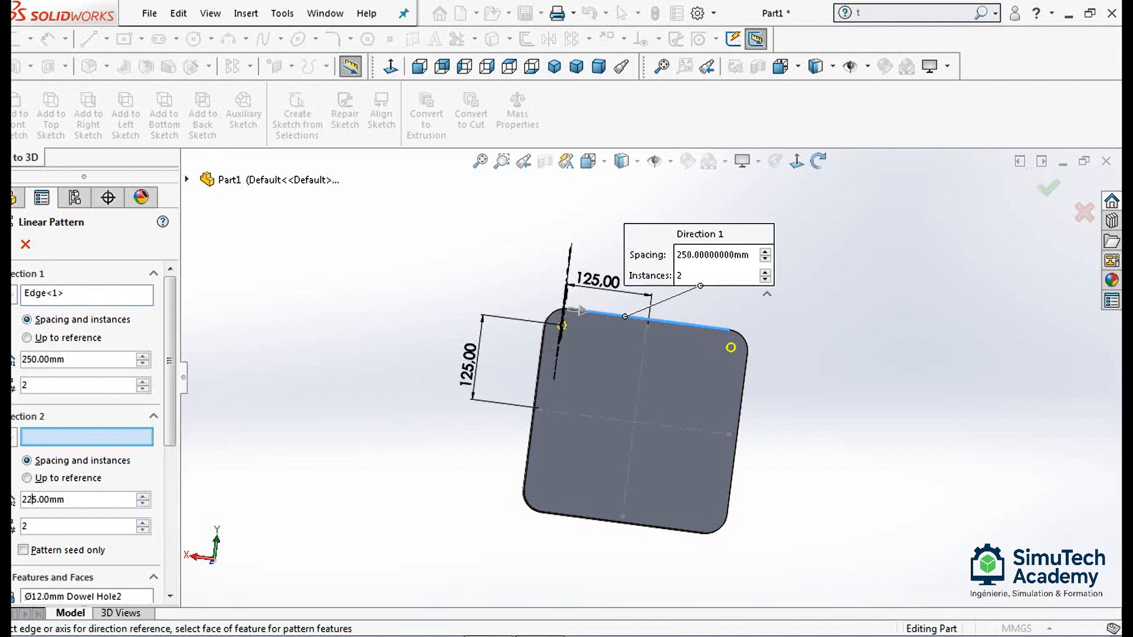
right_click(34, 500)
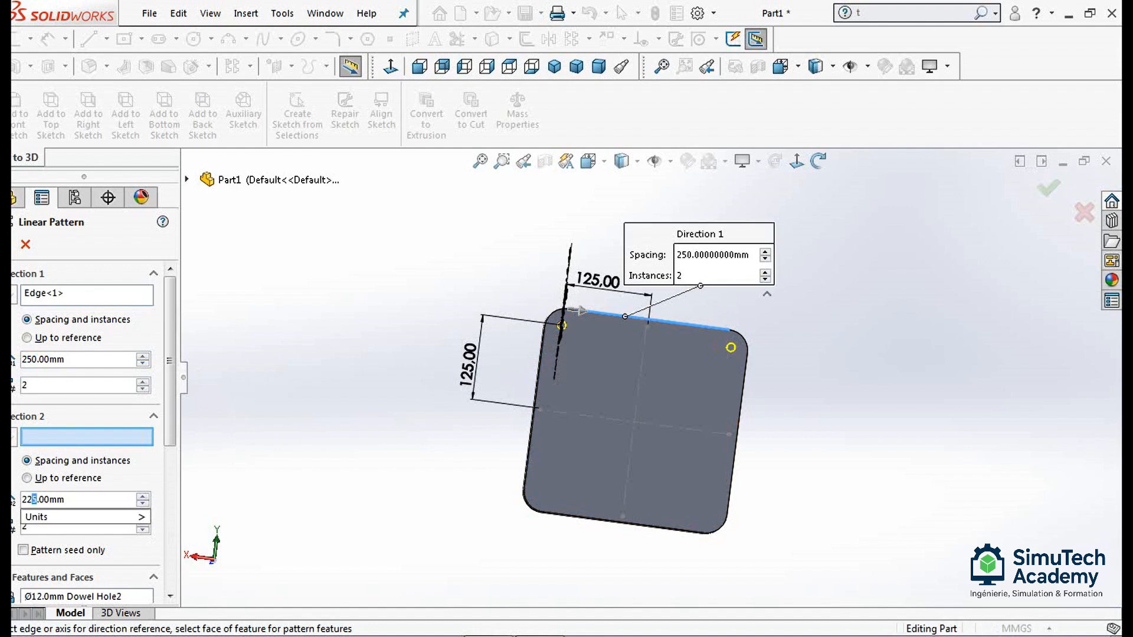
type("50")
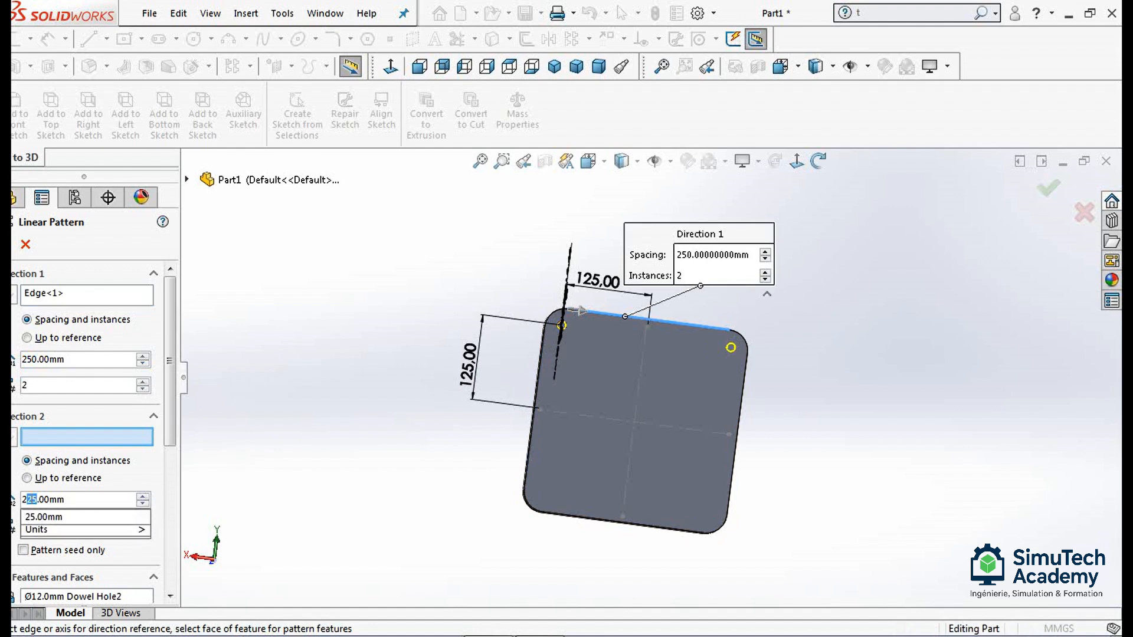
- Use the plate's left edge as Direction 2 and finish the linear pattern of the back-face dowel hole
left_click(87, 436)
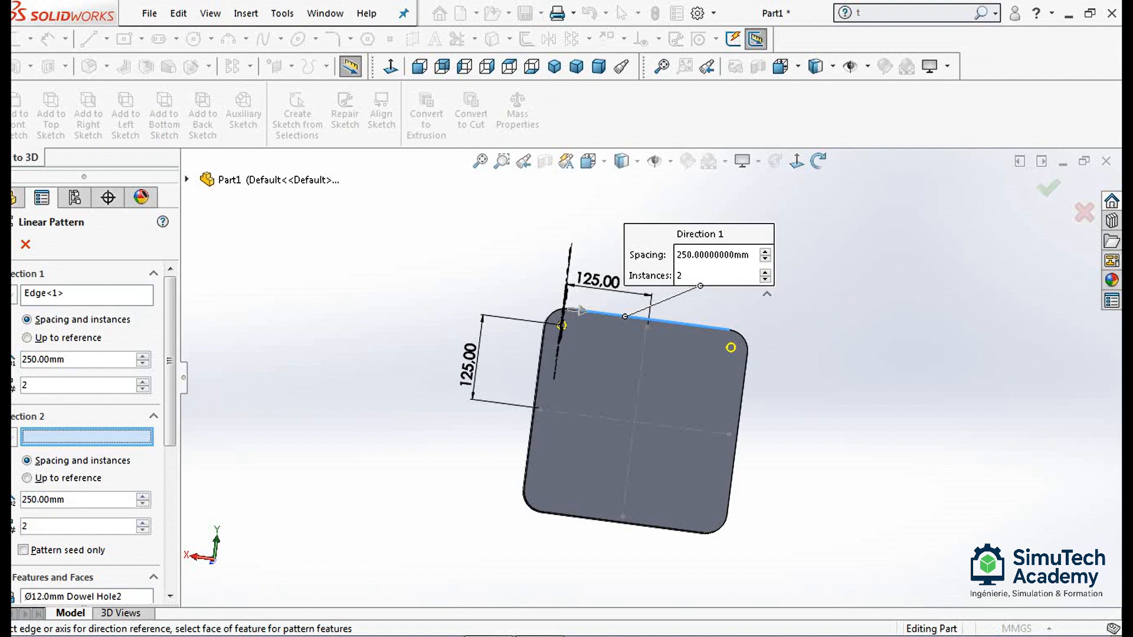
left_click(538, 372)
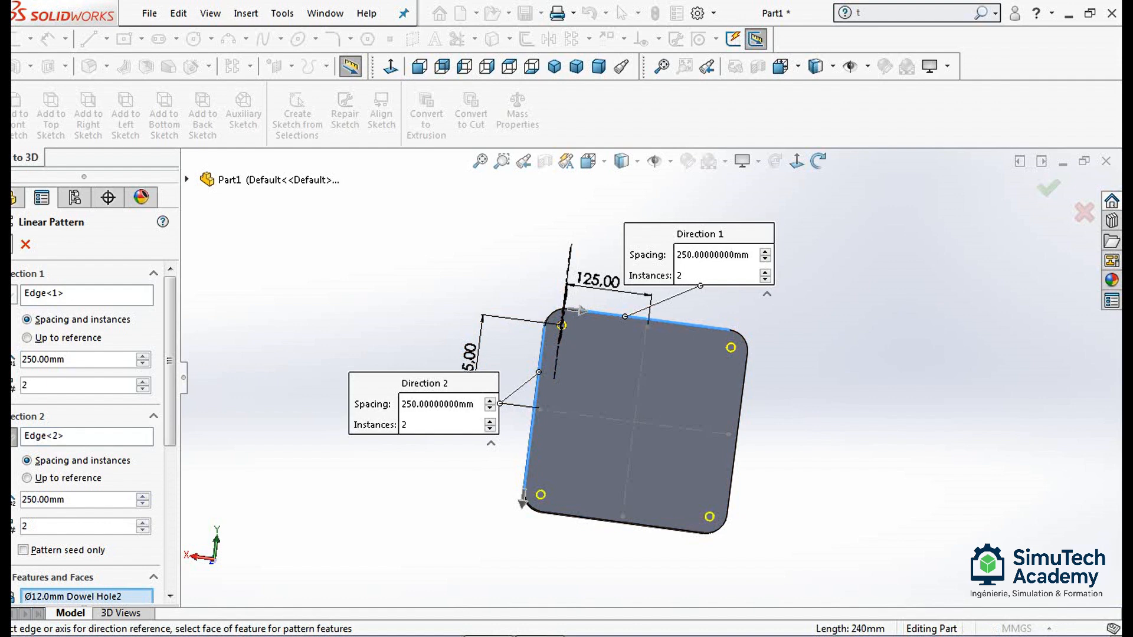
key("Return")
middle_click_drag(614, 413, 643, 416)
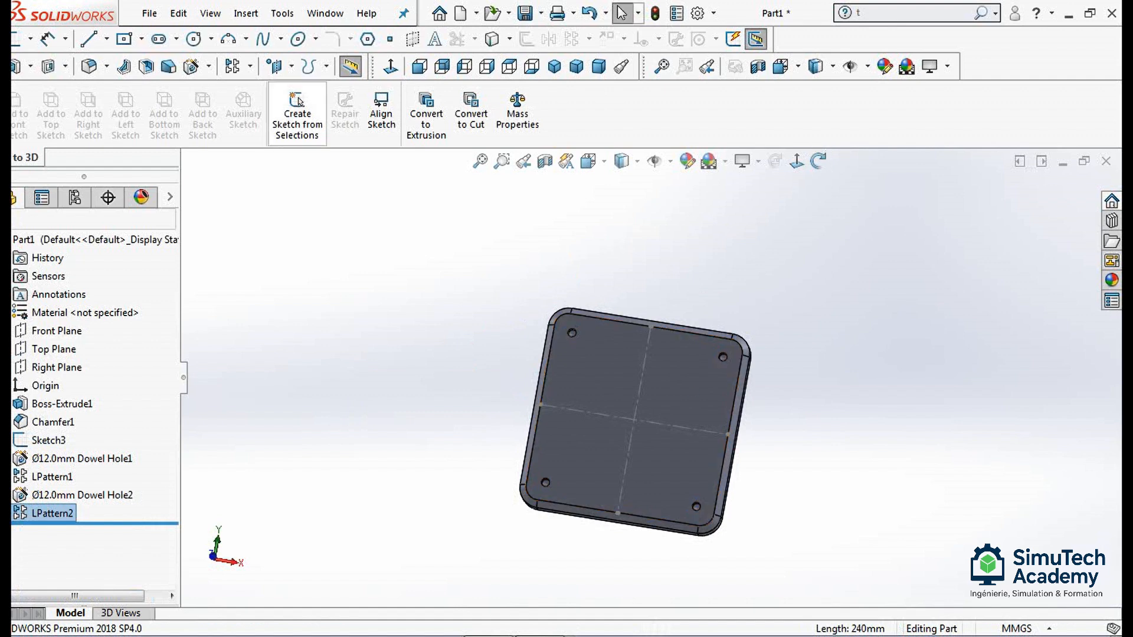
- Open the list of file commands for the part
left_click(150, 13)
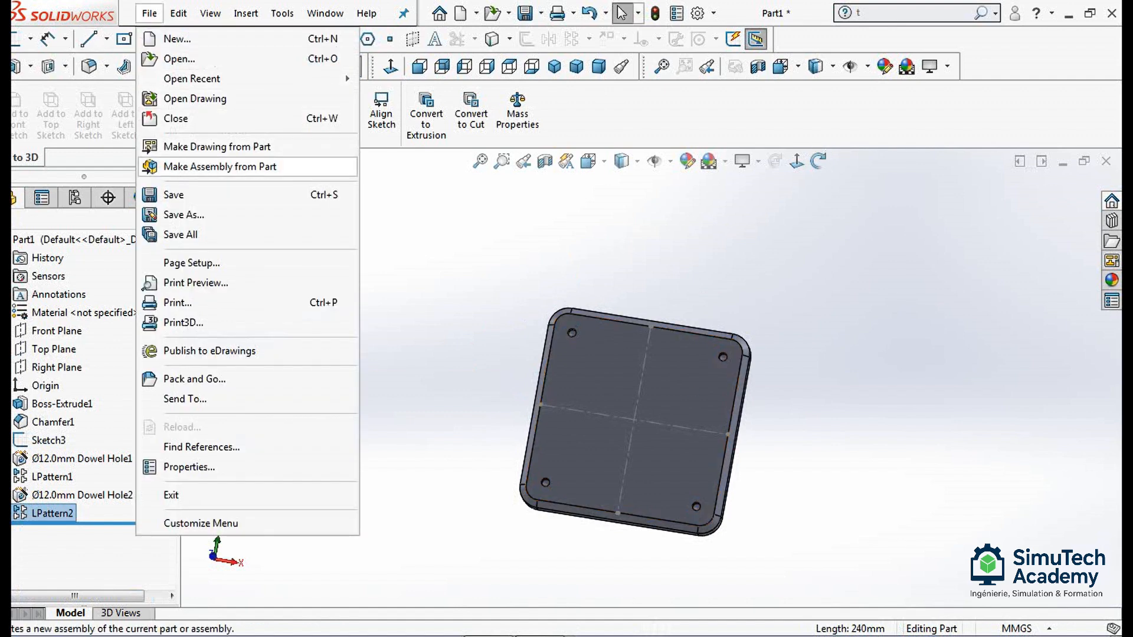